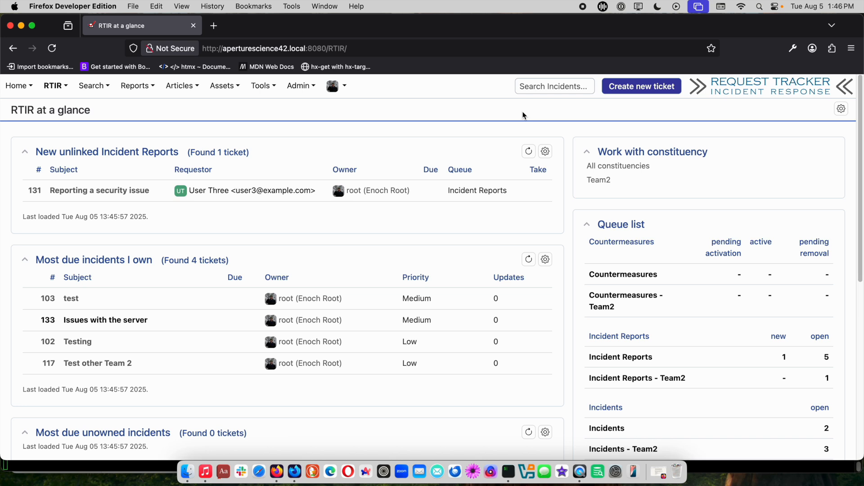
Step: View the "Reporting a security issue" incident report and open the "Testing" incident from the list of incidents
click(101, 190)
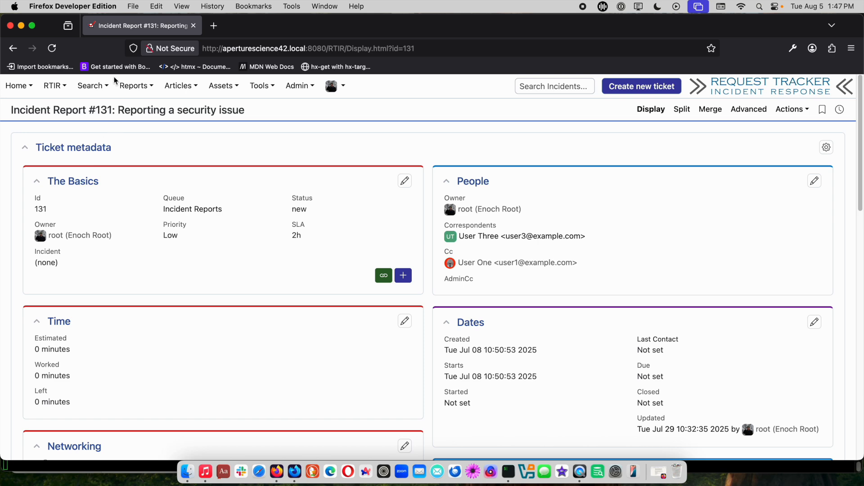
mouse_move(55, 85)
click(55, 126)
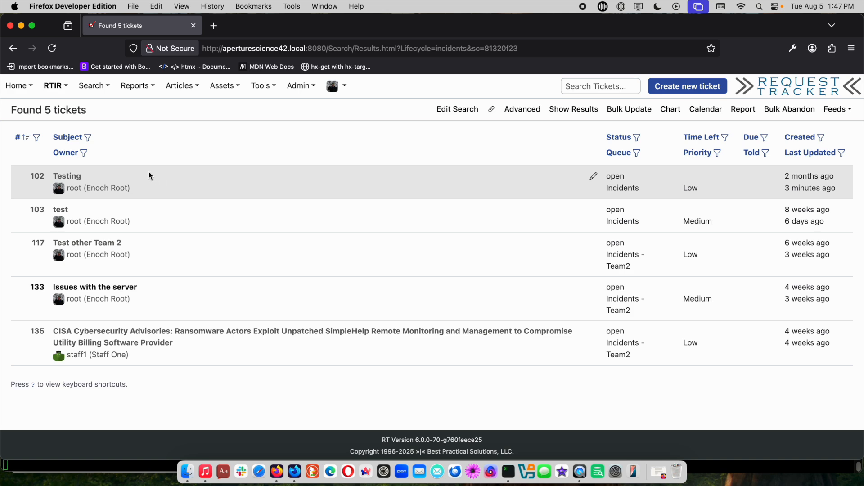
click(76, 179)
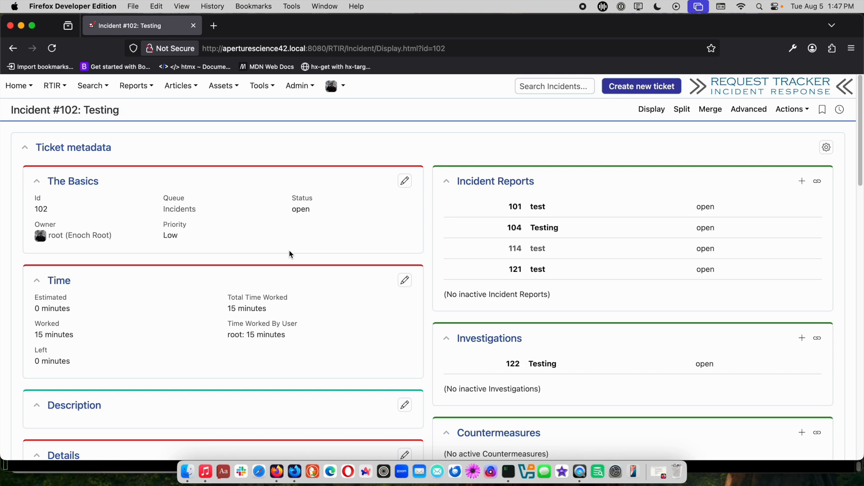
Step: Set the incident's Classification to Spam in its Details and save the change
scroll(433, 281, down, 1)
scroll(433, 284, down, 5)
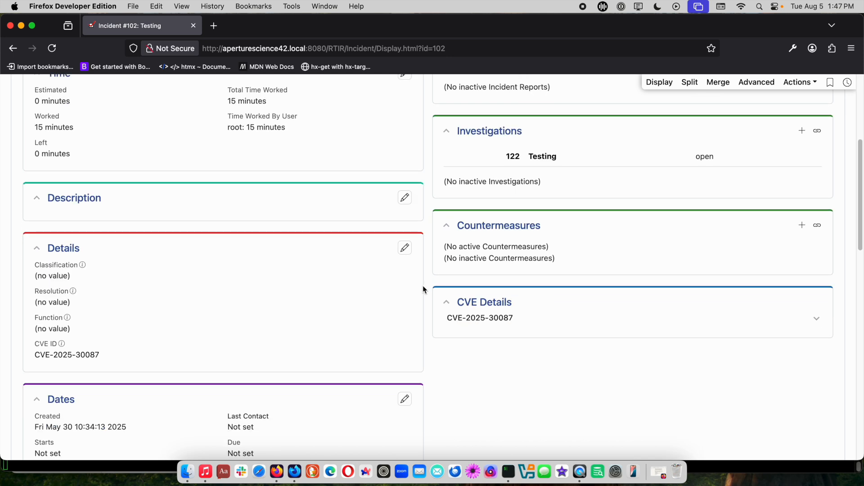
click(404, 247)
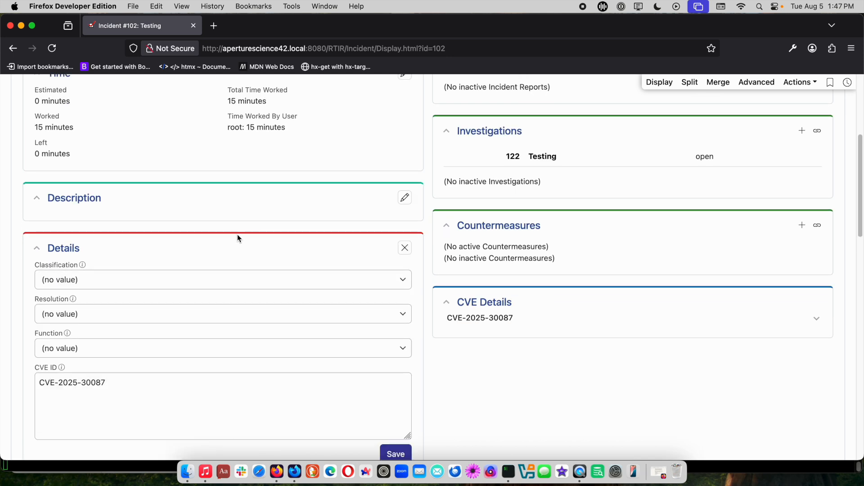
click(93, 276)
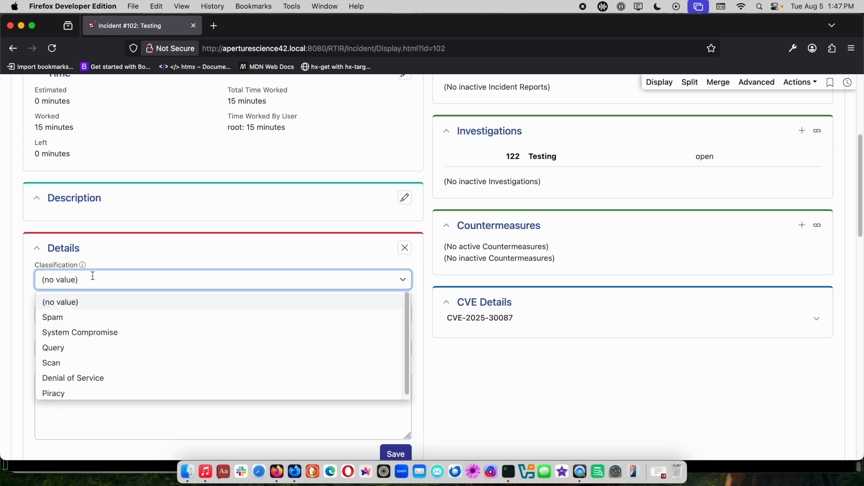
click(79, 319)
scroll(449, 379, down, 3)
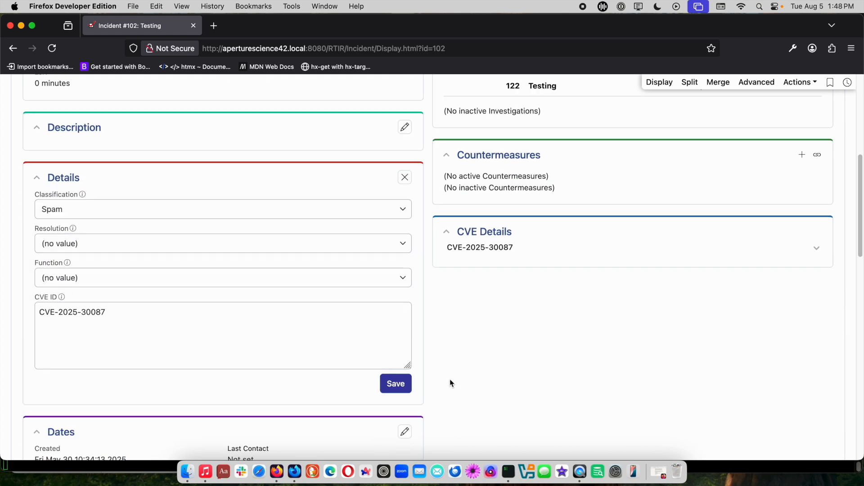
click(404, 370)
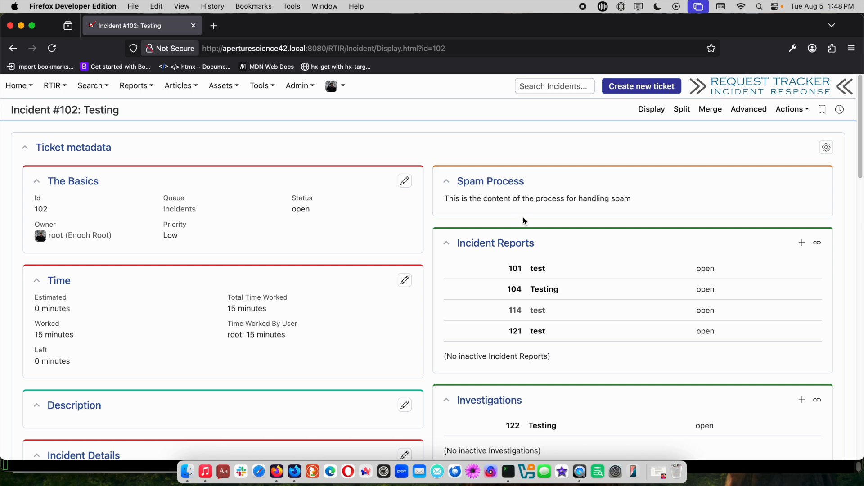
Step: Examine the Spam section and the available Classification options in the Incident Details
scroll(523, 217, down, 5)
scroll(521, 217, down, 3)
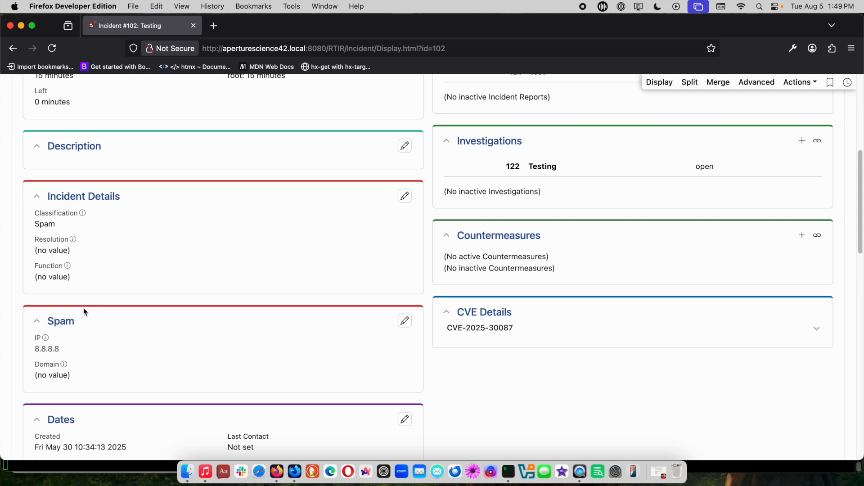
click(404, 196)
click(195, 223)
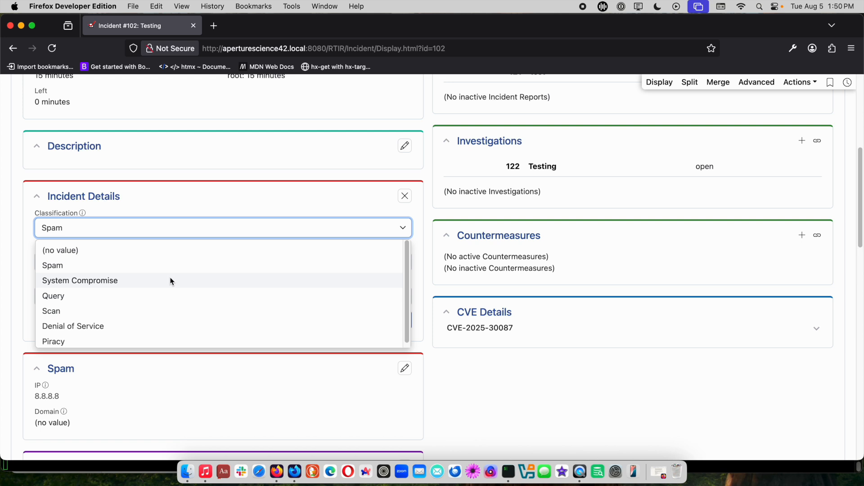
click(462, 411)
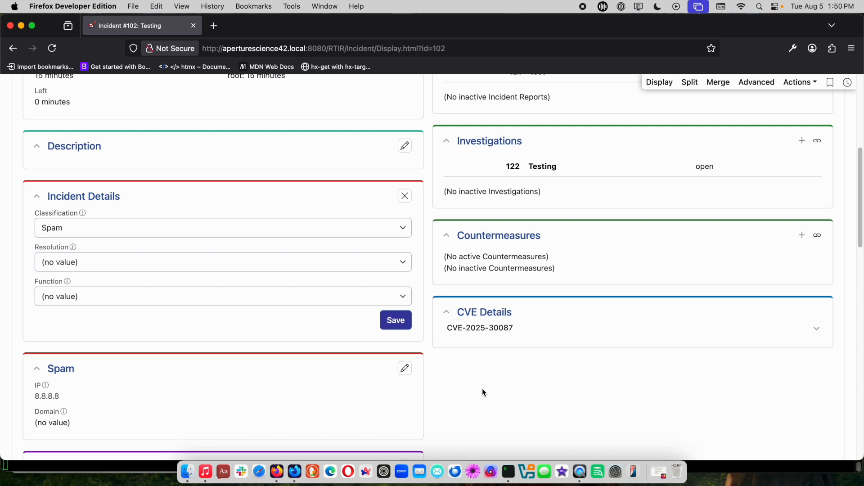
Step: Open the form for creating a new custom field in a separate browser tab
scroll(483, 387, up, 5)
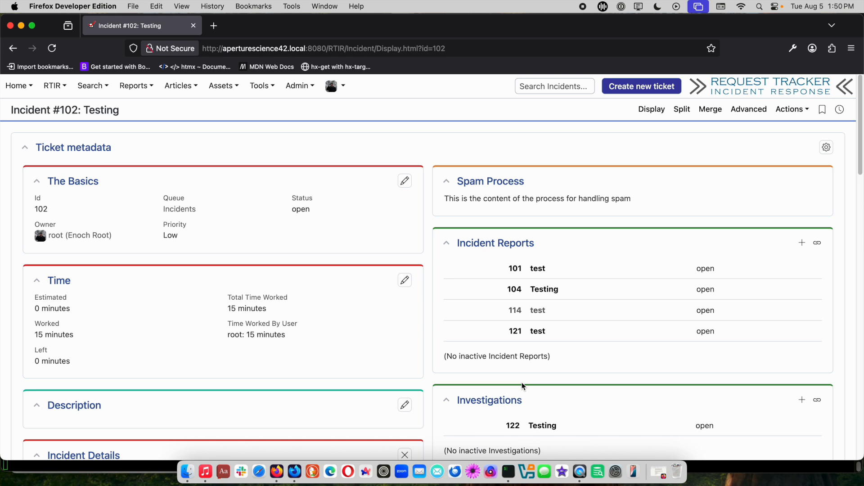
click(299, 85)
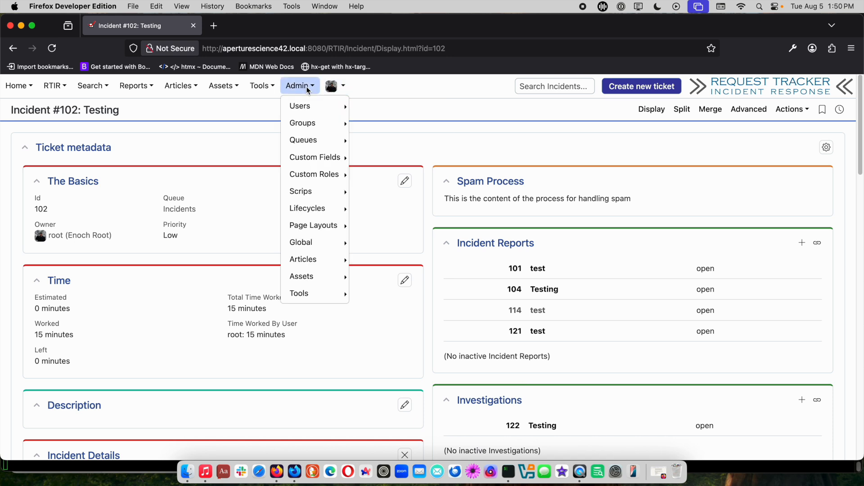
mouse_move(304, 155)
mouse_move(314, 200)
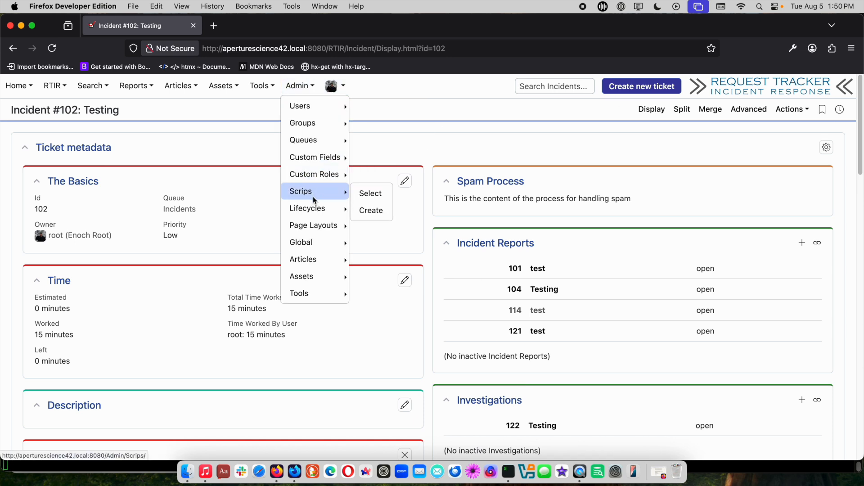
mouse_move(333, 158)
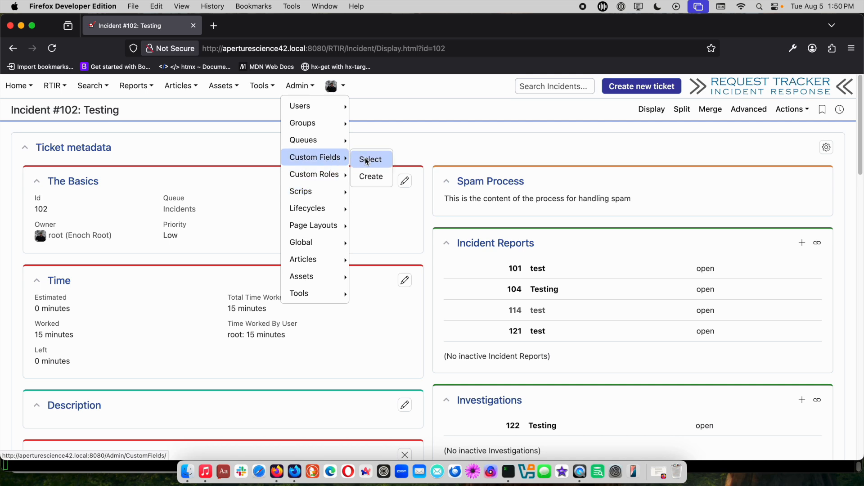
right_click(369, 175)
click(378, 180)
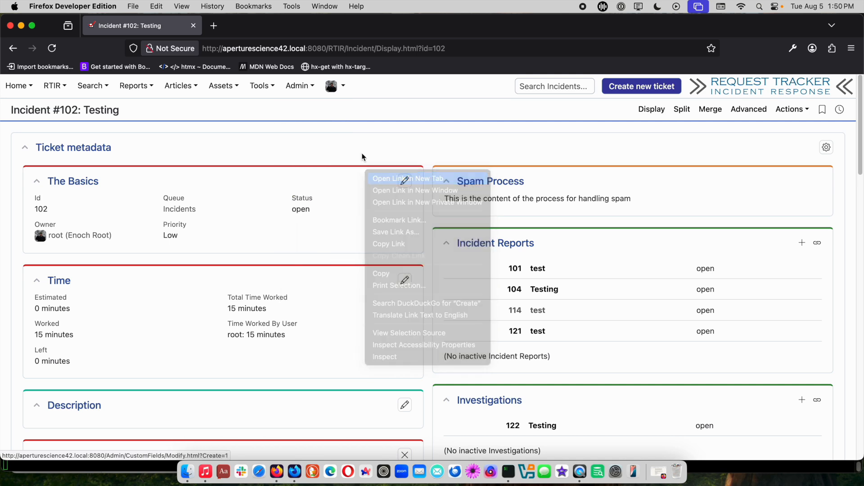
click(276, 26)
Step: Create a ticket custom field named Delivery Method with the type "Select one value"
click(413, 179)
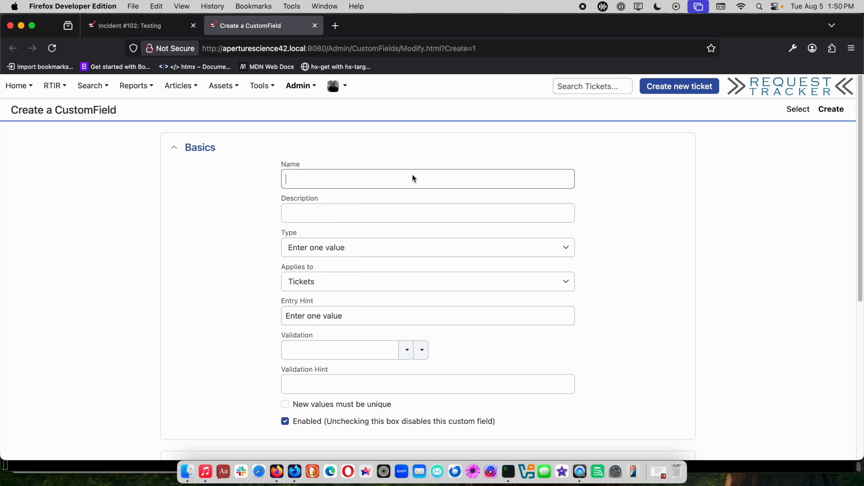
text(Dle)
key(BackSpace)
key(BackSpace)
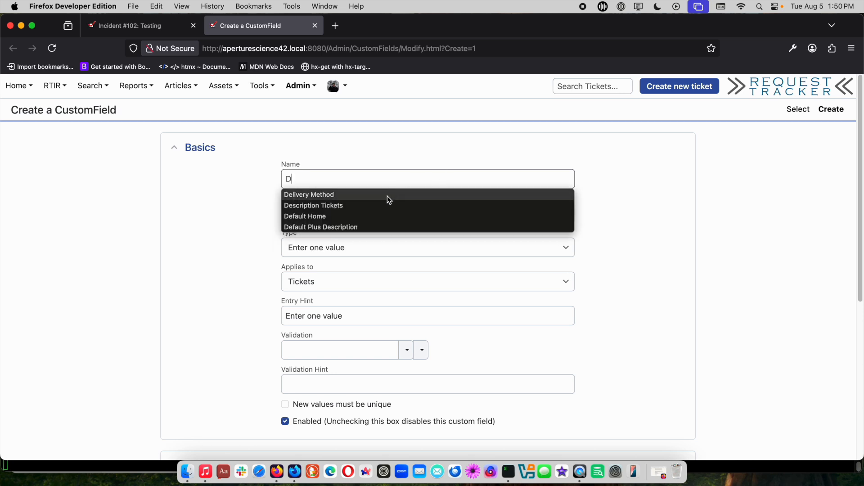
click(387, 195)
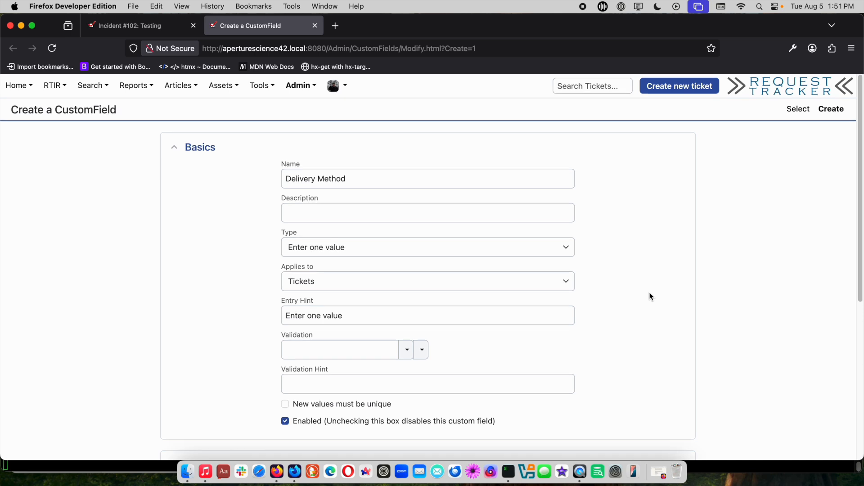
scroll(651, 293, down, 2)
click(332, 214)
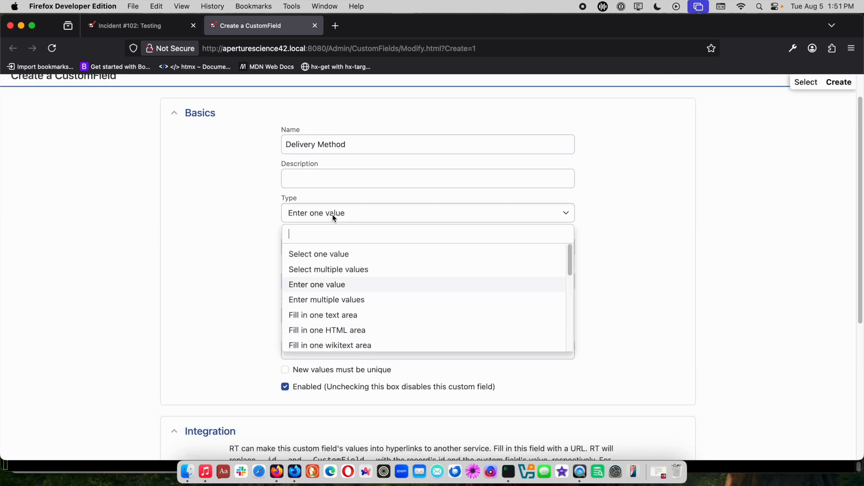
click(349, 254)
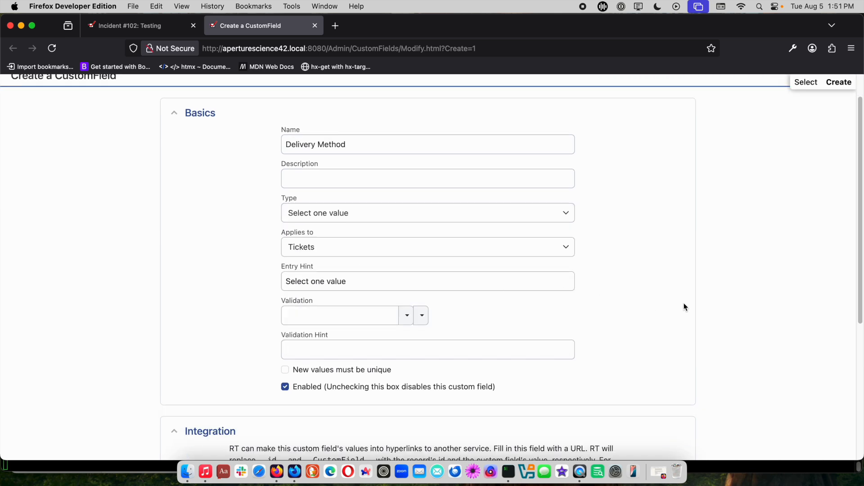
scroll(722, 303, down, 10)
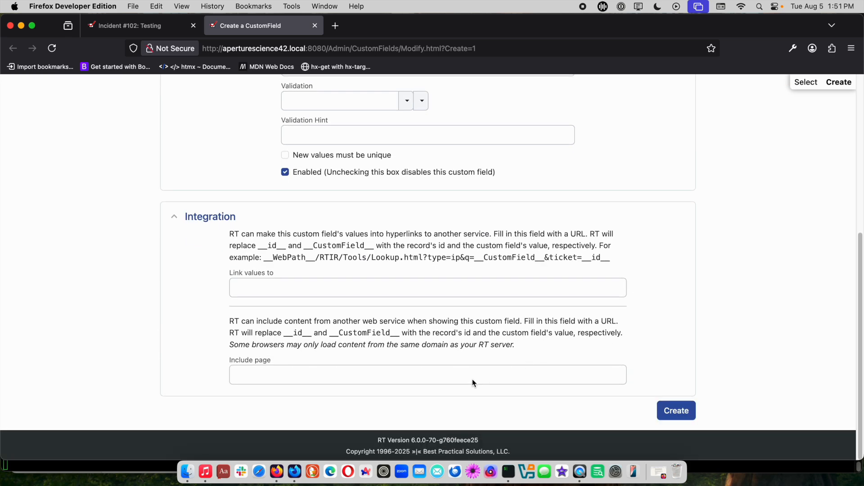
click(675, 410)
Step: Add the values Email, SMS and Phone to the Delivery Method custom field and save the changes
scroll(626, 366, down, 20)
click(375, 391)
text(Email)
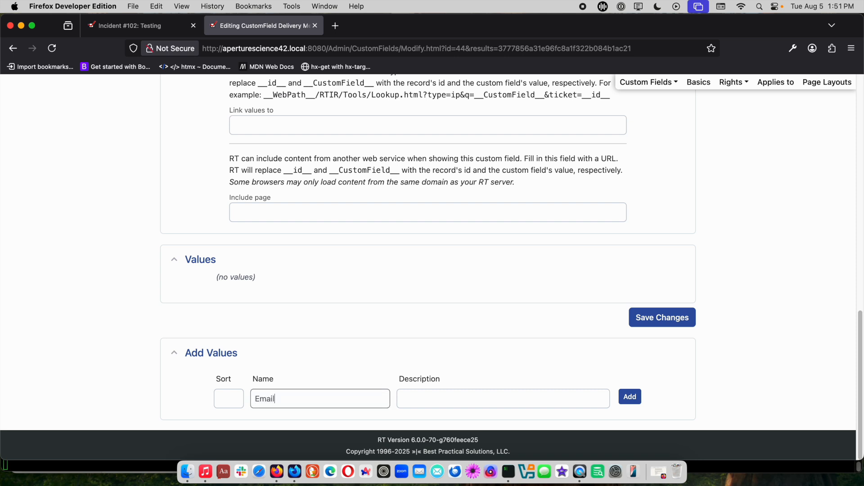
key(Return)
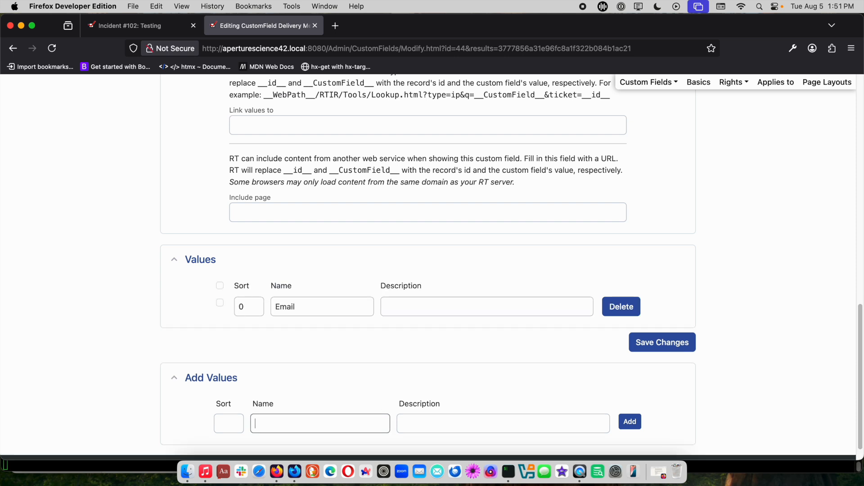
text(SMS)
key(Return)
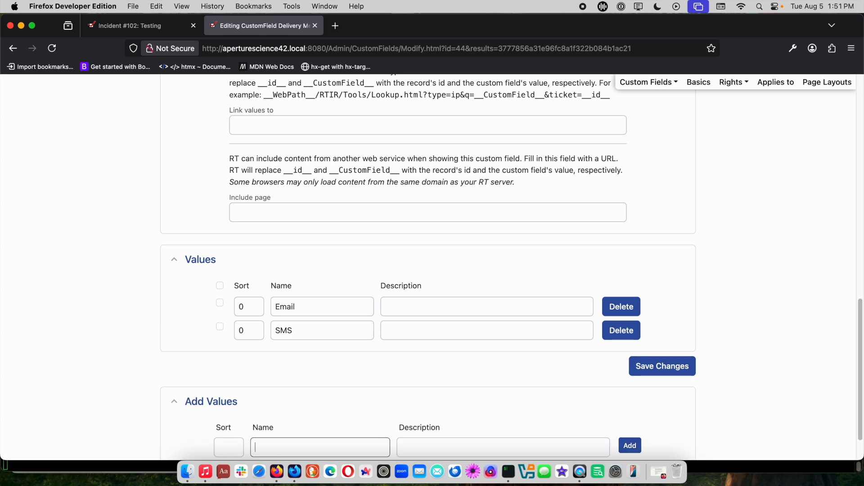
text(Phone)
key(Return)
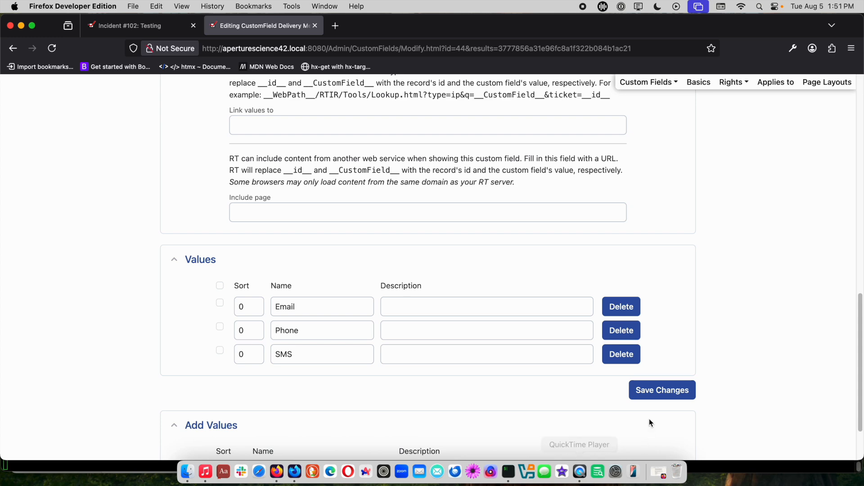
click(654, 397)
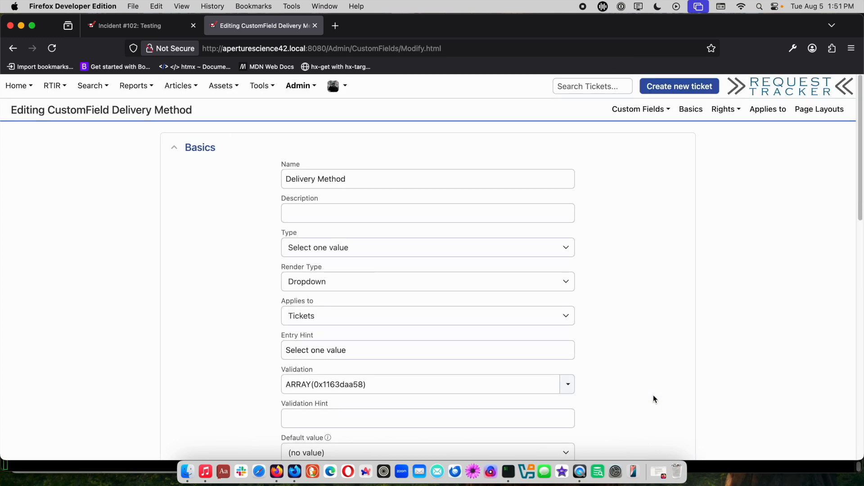
Step: Apply the Delivery Method custom field to the Incidents queue
click(768, 110)
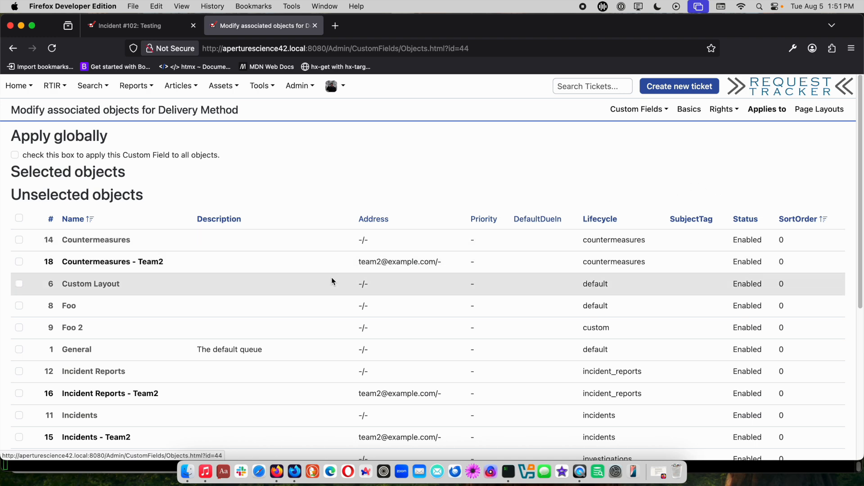
scroll(332, 279, down, 1)
click(19, 389)
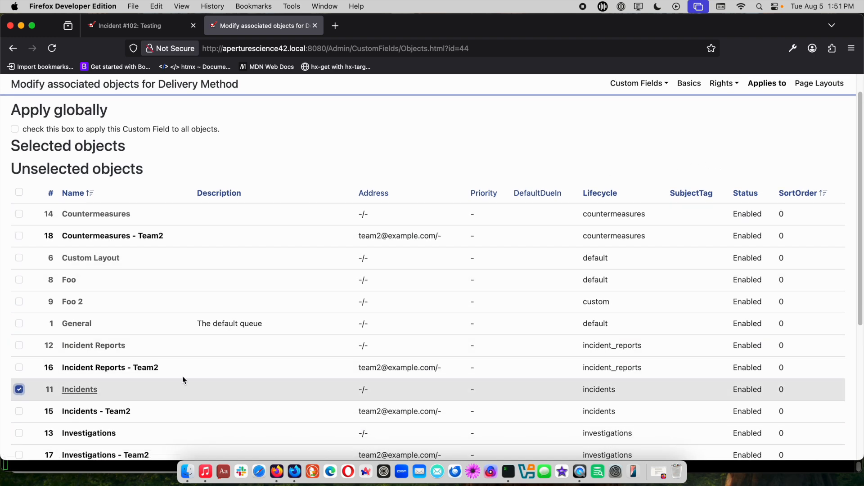
scroll(541, 355, down, 5)
click(823, 410)
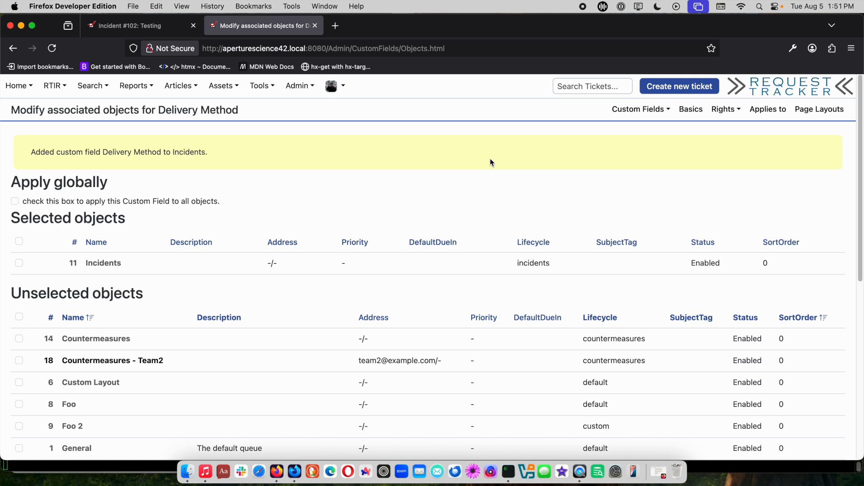
Step: Open the System Configuration page in a separate browser tab
mouse_move(294, 88)
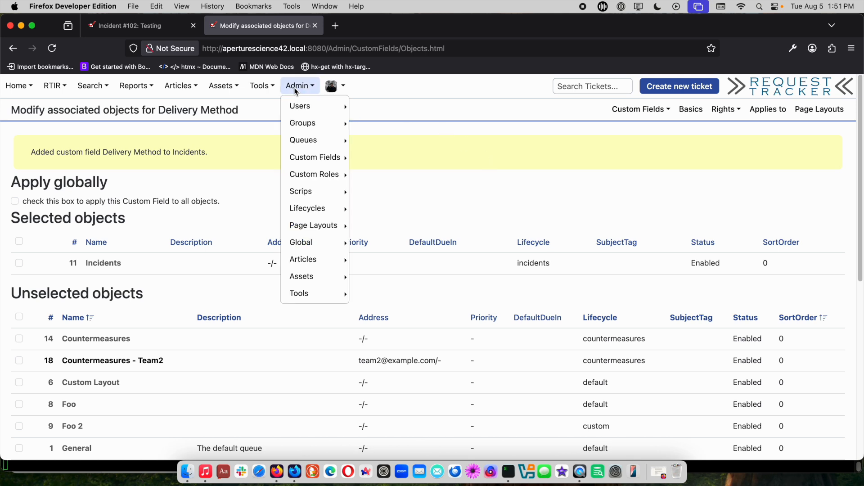
mouse_move(321, 267)
mouse_move(317, 290)
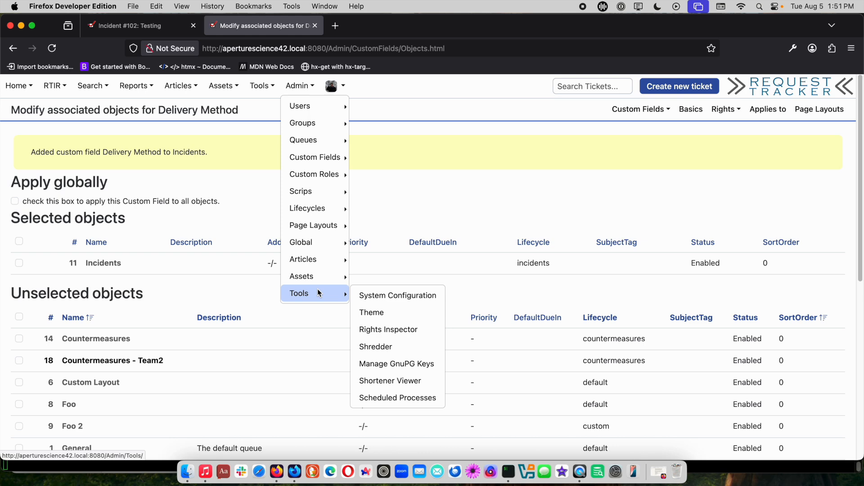
right_click(360, 298)
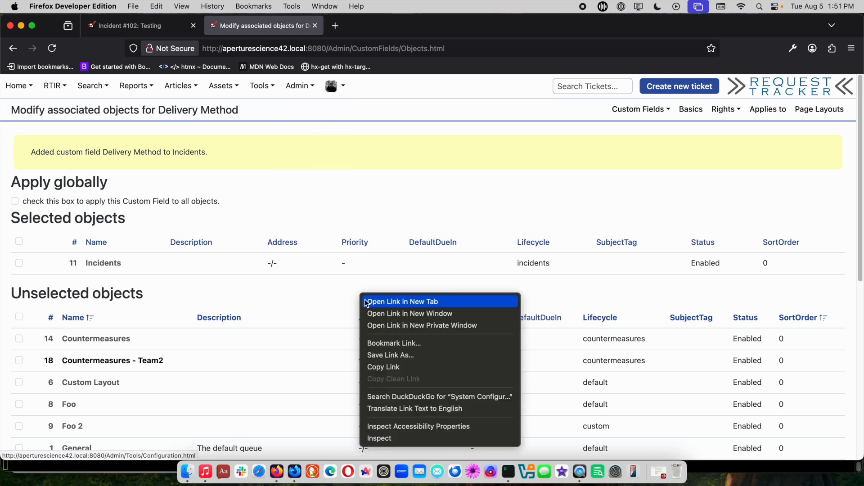
click(365, 301)
click(369, 23)
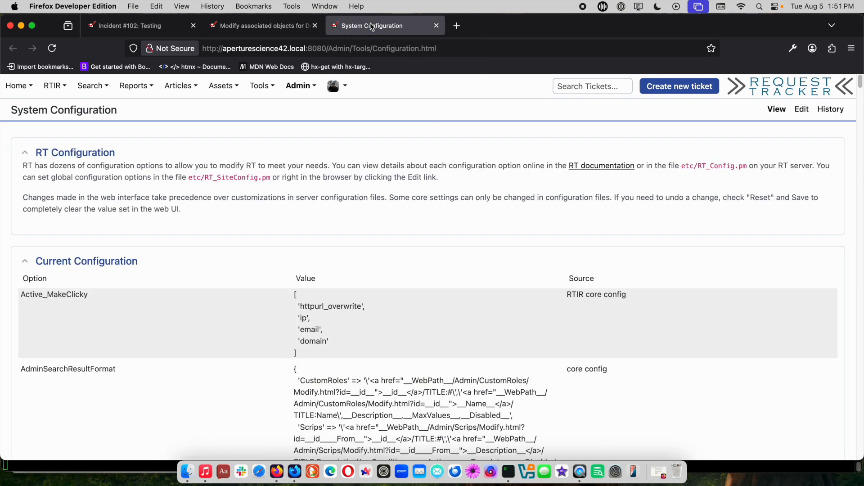
Step: Find the CustomFieldGroupings option in the editable system configuration and enlarge its text box
click(802, 109)
click(301, 256)
text(cus)
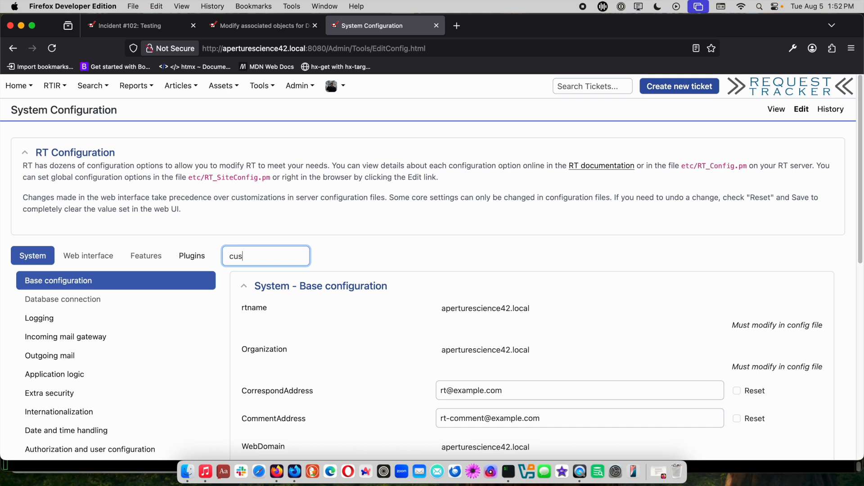
text(tomf)
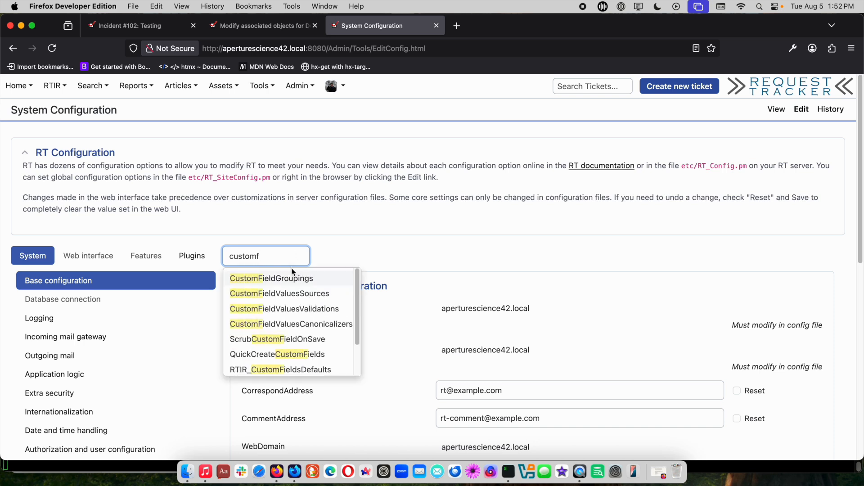
click(293, 279)
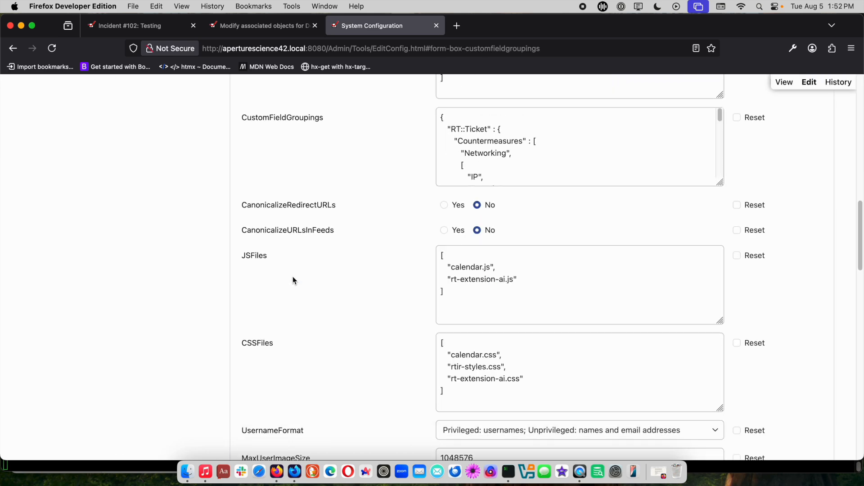
drag(720, 150, 745, 457)
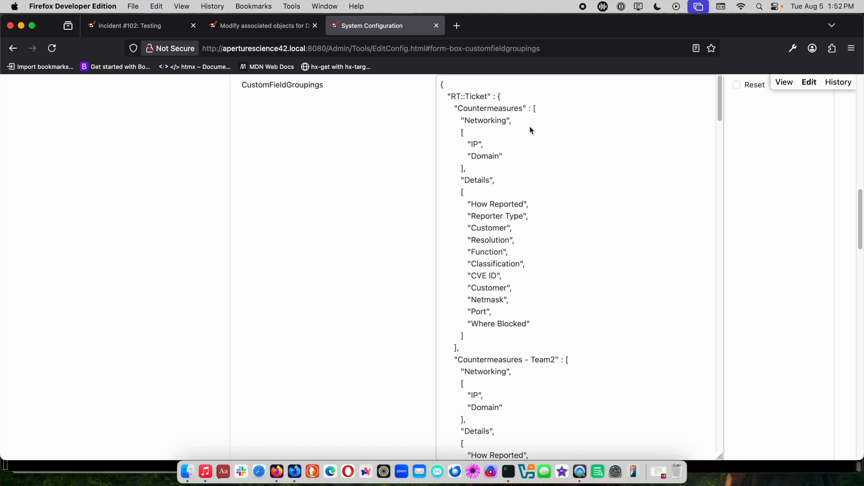
Step: Duplicate the Spam grouping, including its field list, directly below the original in the Incidents section of CustomFieldGroupings
scroll(570, 265, down, 10)
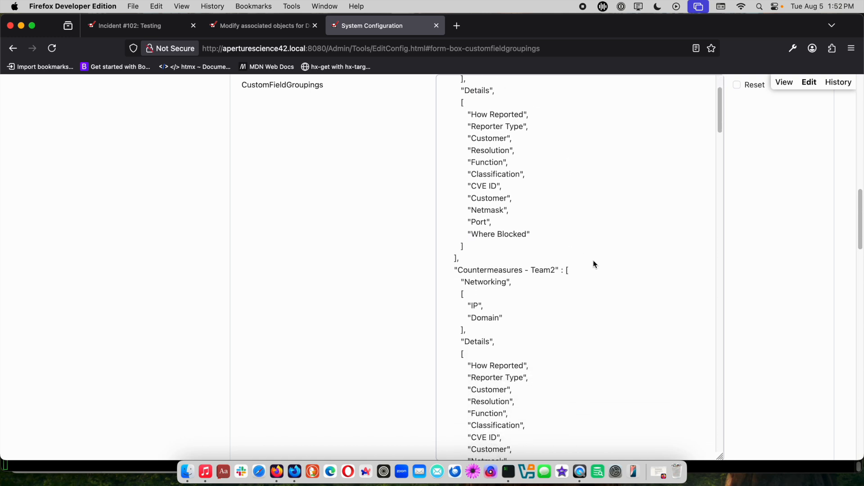
scroll(603, 264, down, 1)
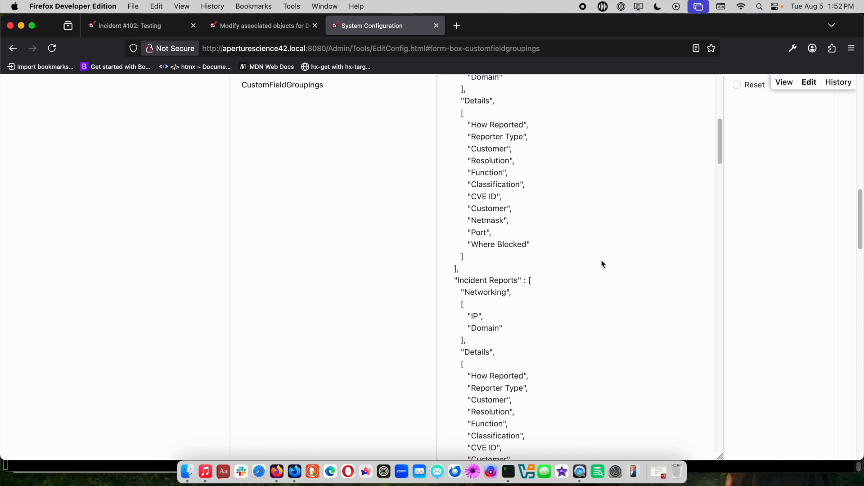
scroll(595, 283, down, 6)
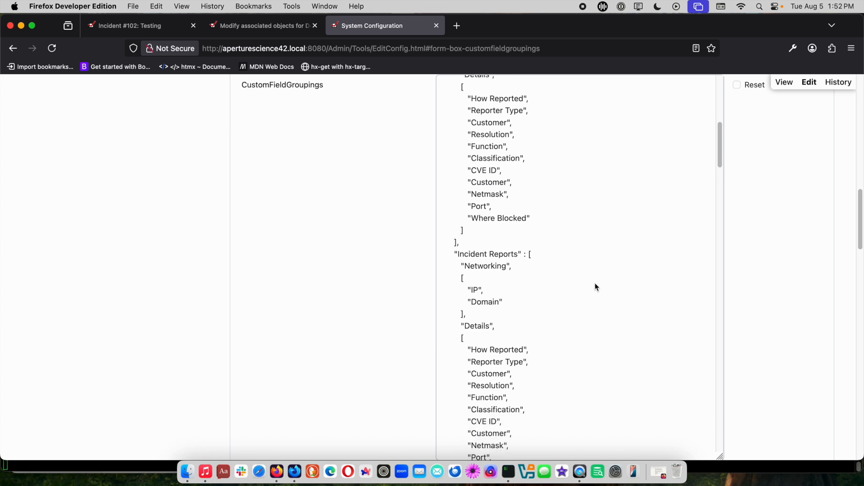
scroll(594, 286, up, 1)
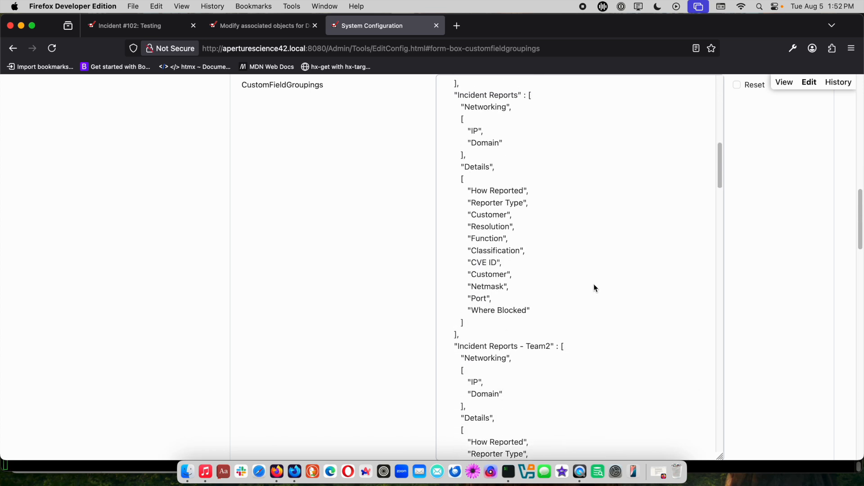
scroll(598, 287, down, 5)
scroll(603, 288, down, 6)
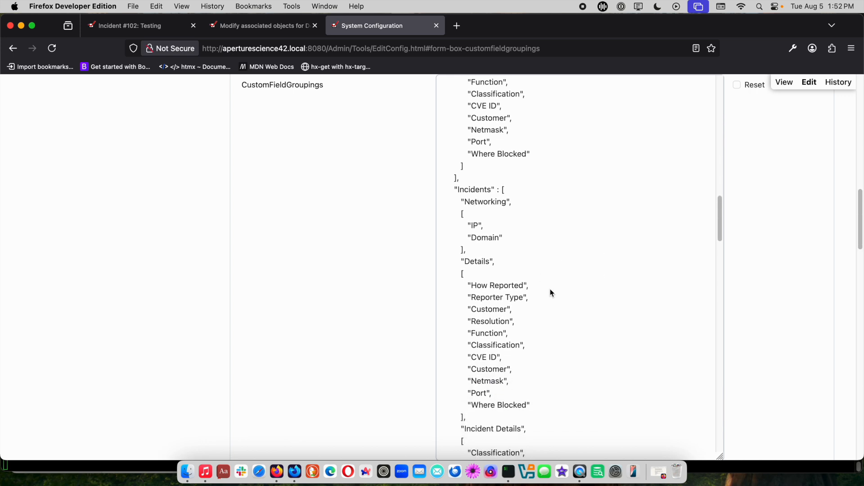
scroll(560, 290, down, 2)
scroll(563, 291, down, 7)
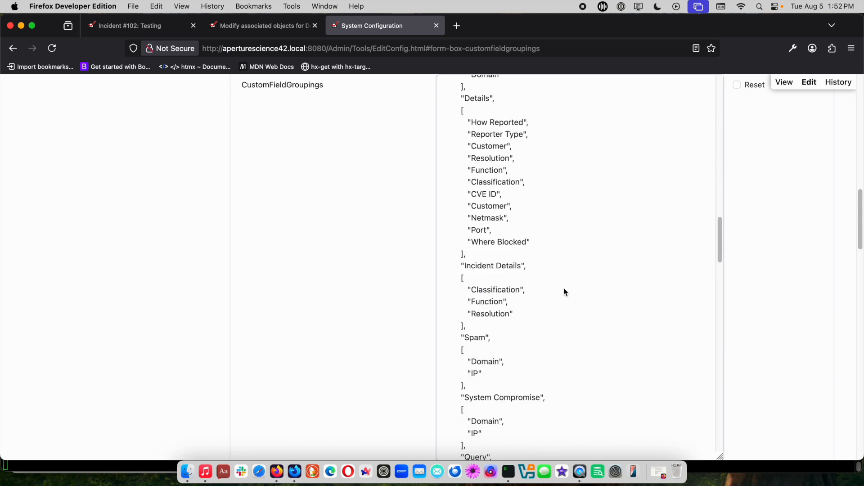
scroll(566, 293, down, 1)
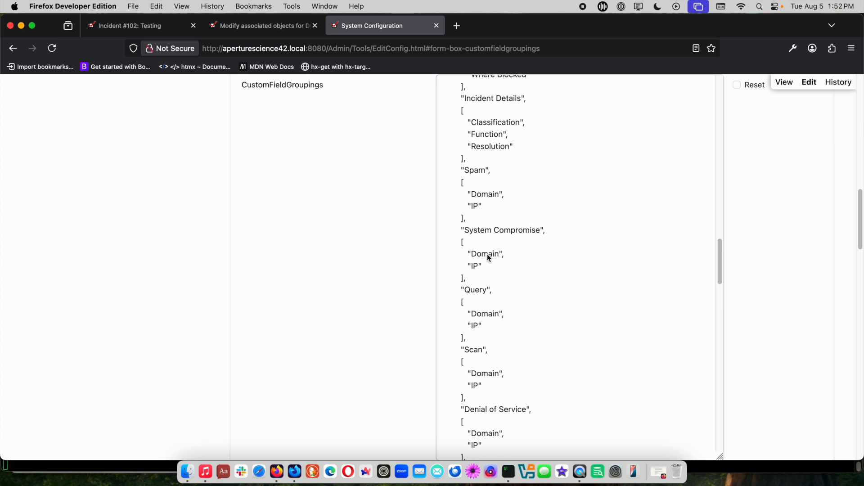
click(486, 209)
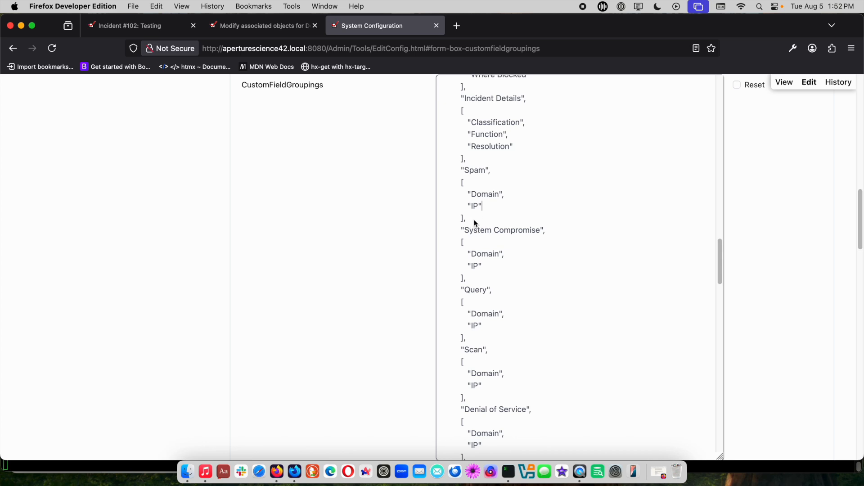
drag(475, 218, 428, 171)
key(super+c)
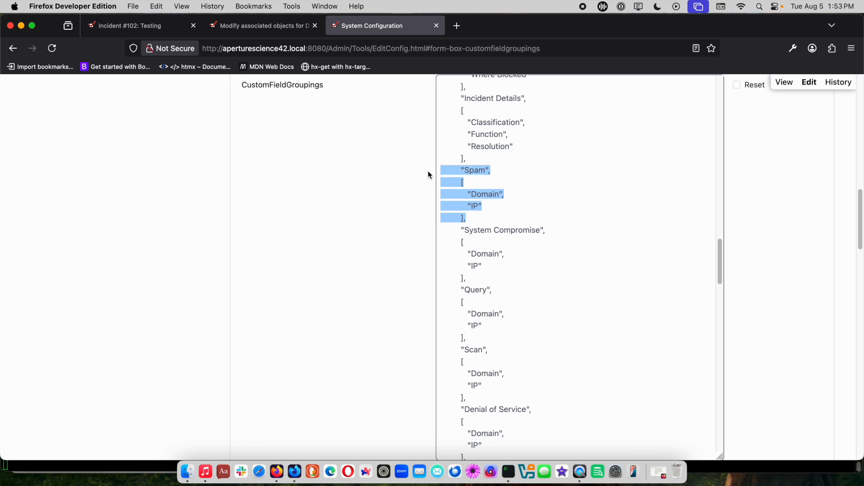
click(479, 217)
key(Return)
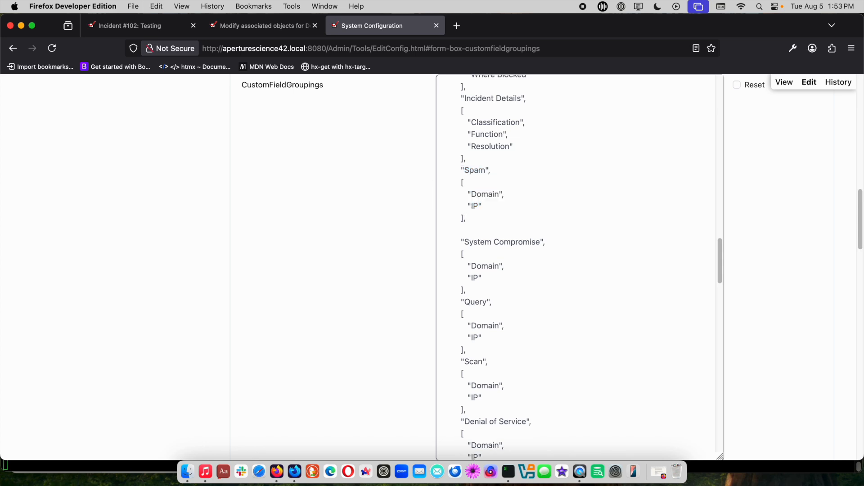
key(super+v)
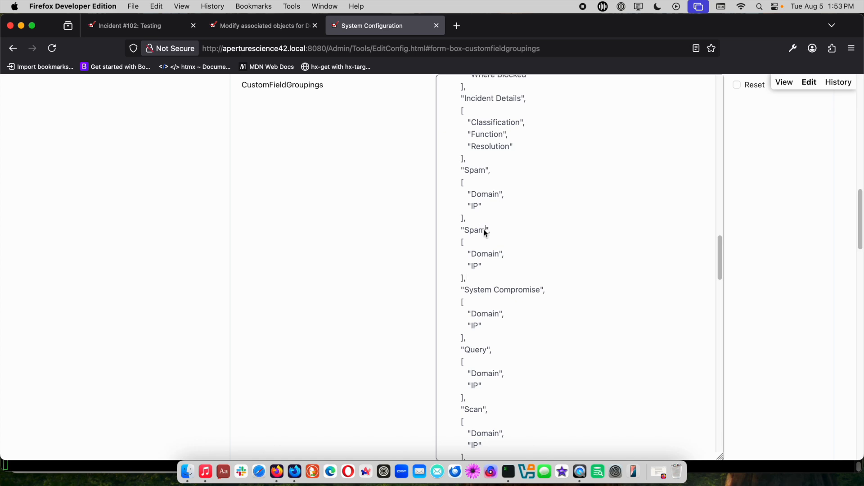
Step: Rename the duplicated Spam grouping to Phishing and replace its IP entry with Delivery Method
key(BackSpace)
key(BackSpace)
key(BackSpace)
key(BackSpace)
text(Phishing)
key(BackSpace)
key(BackSpace)
text(Delivery Method)
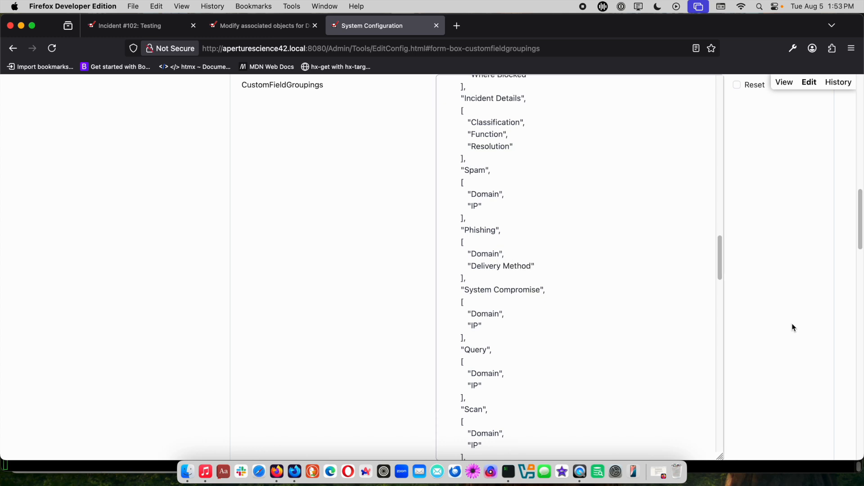
Step: Save the modified CustomFieldGroupings configuration
scroll(796, 328, down, 15)
scroll(796, 325, down, 10)
click(794, 388)
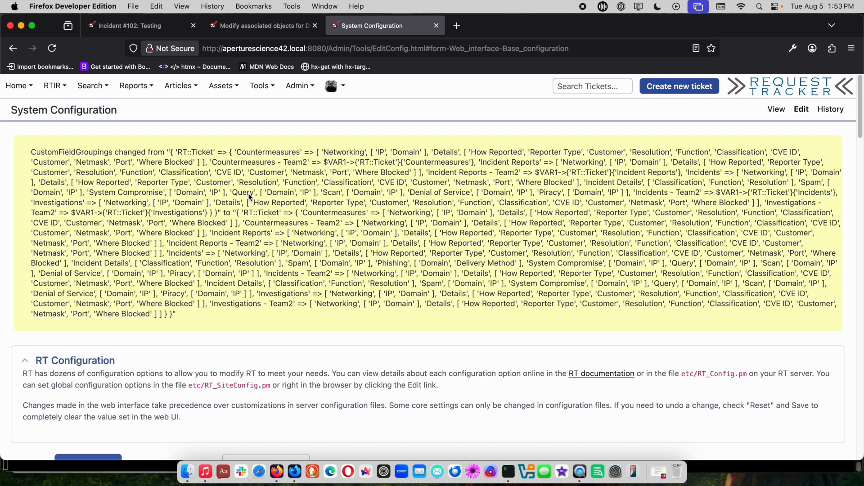
double_click(130, 153)
click(516, 319)
Step: Open the ticket display page layouts in a separate browser tab and look through the list of layouts
mouse_move(307, 90)
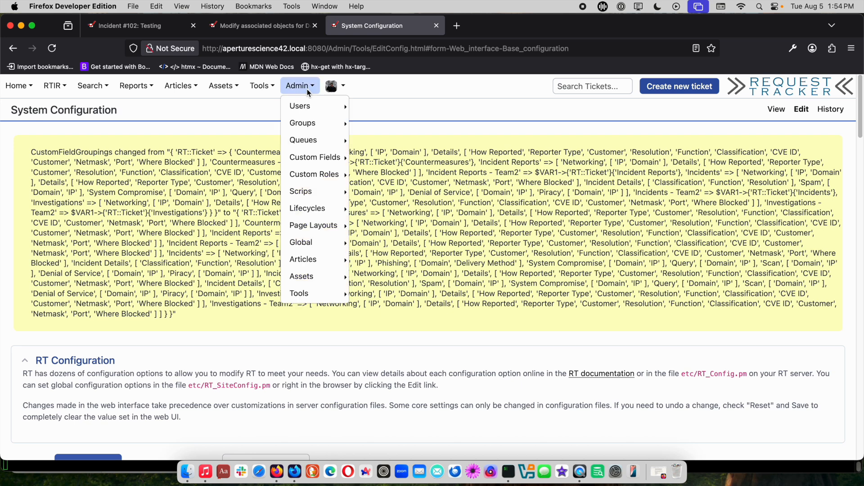
mouse_move(317, 225)
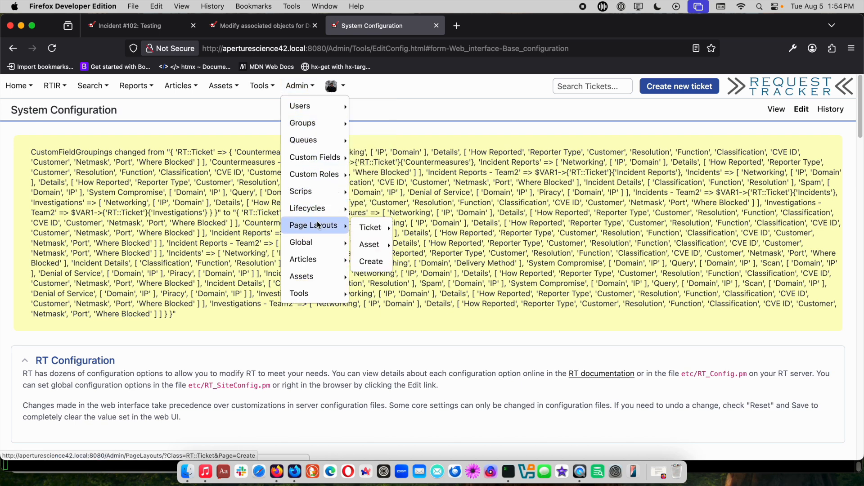
mouse_move(360, 228)
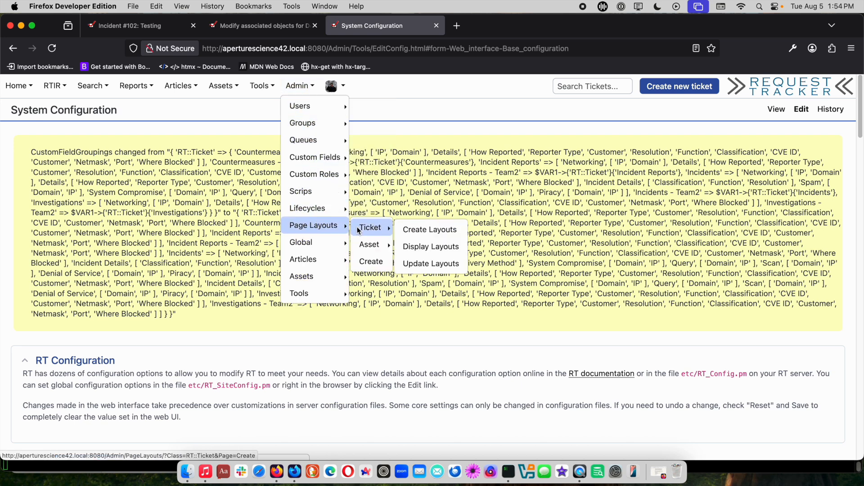
right_click(417, 247)
click(439, 248)
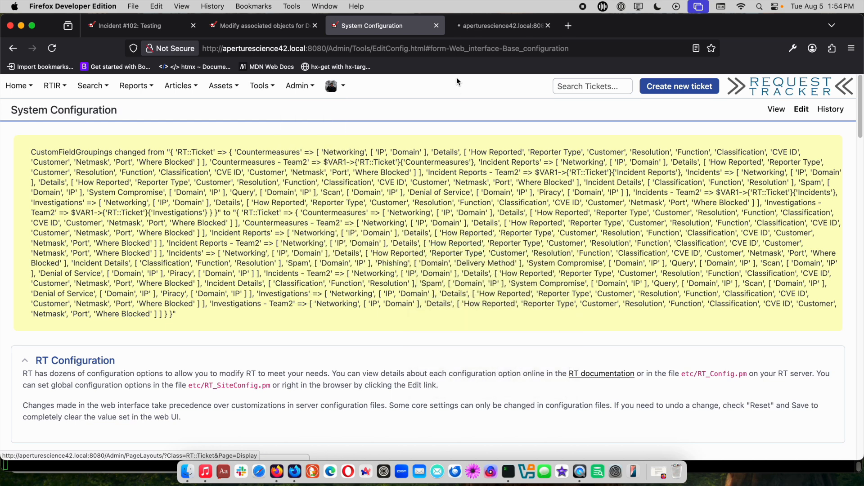
click(498, 26)
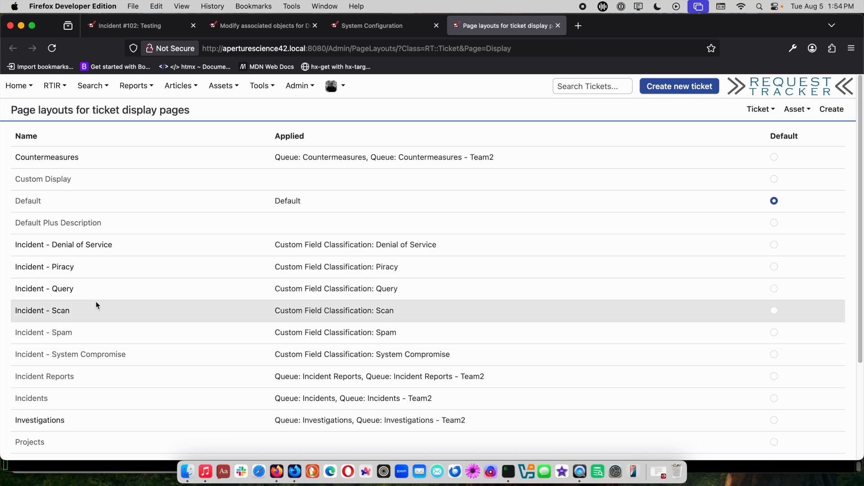
scroll(362, 310, down, 3)
scroll(378, 304, up, 3)
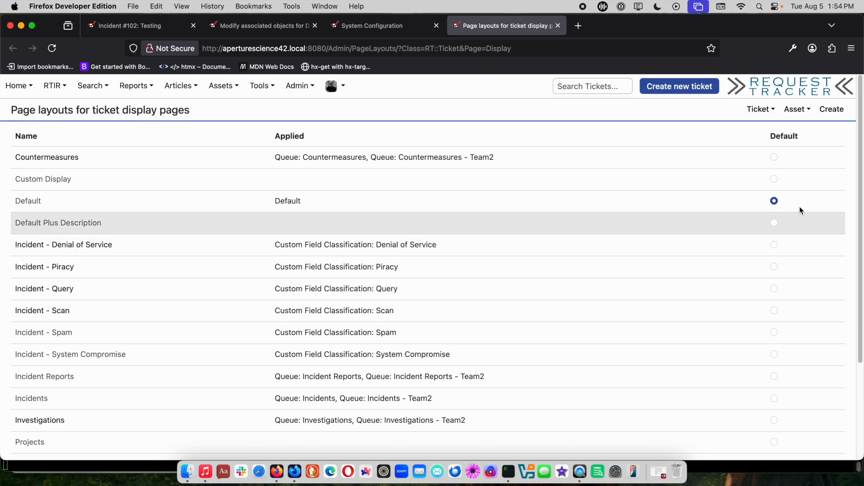
Step: Create a ticket display page layout named "Incident - Phishing" as a clone of "Incident - Spam"
click(834, 110)
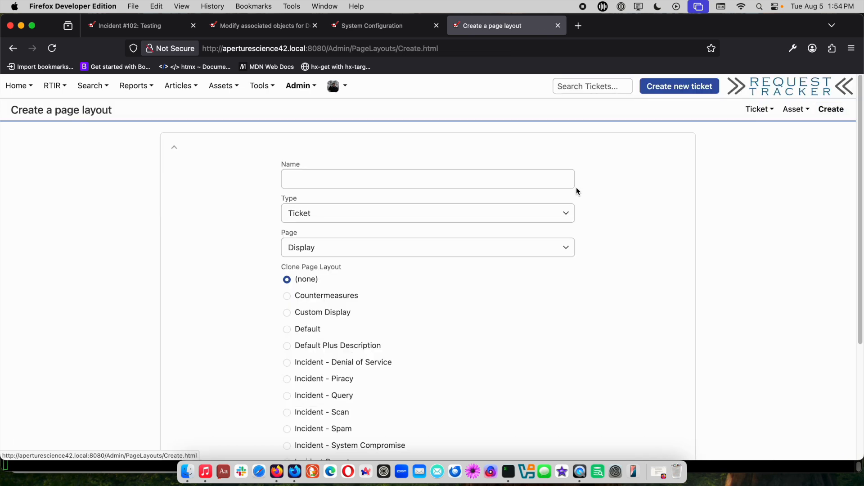
scroll(542, 284, down, 2)
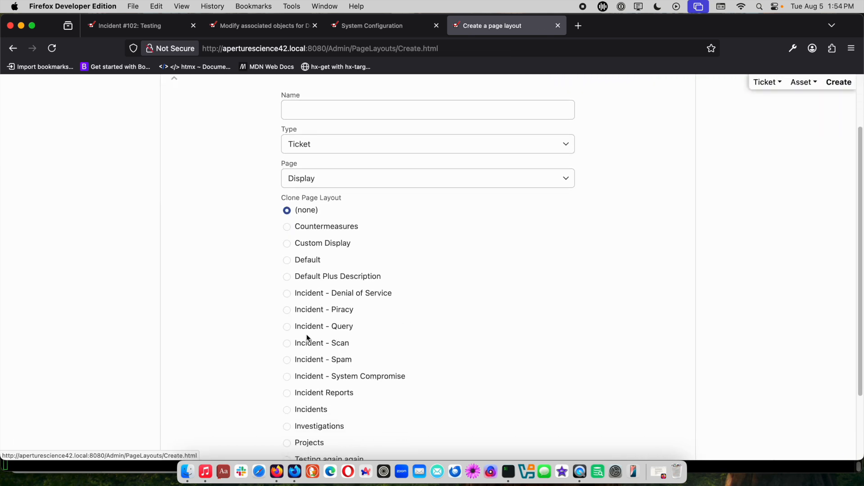
click(286, 360)
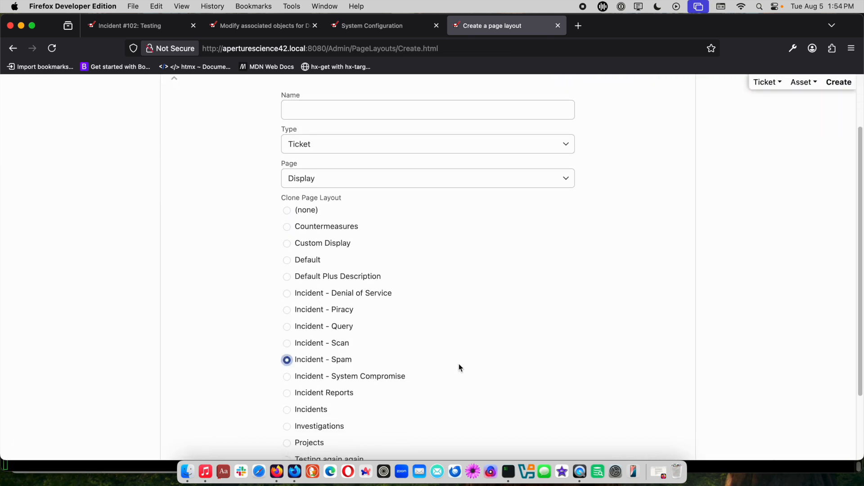
click(416, 116)
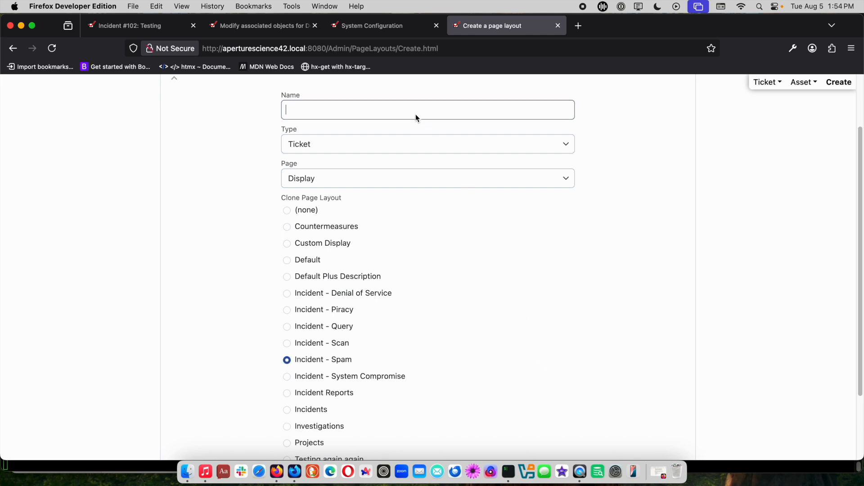
text(Incide)
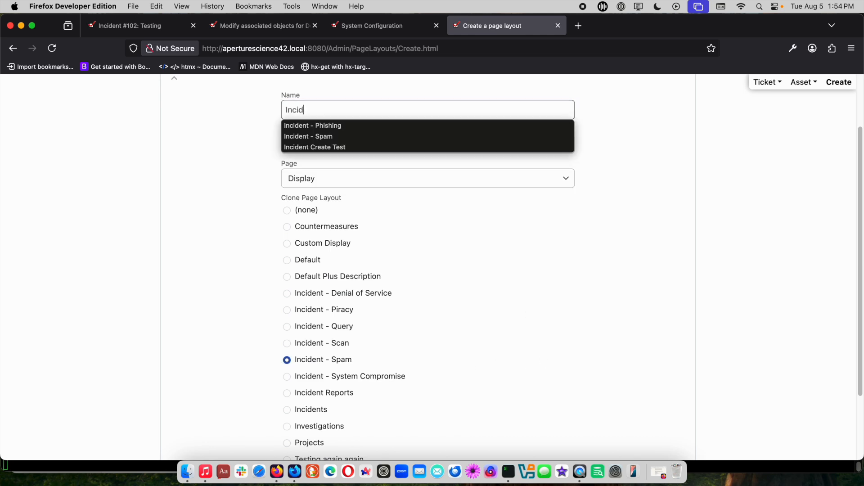
click(335, 125)
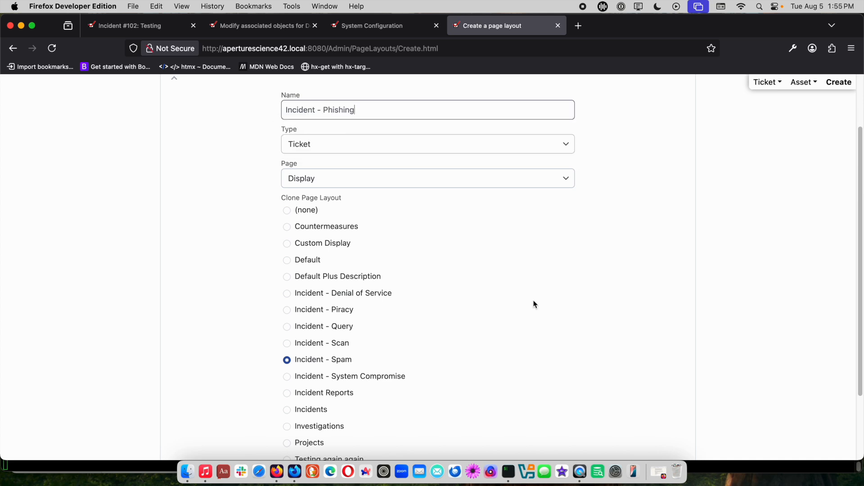
scroll(734, 341, down, 3)
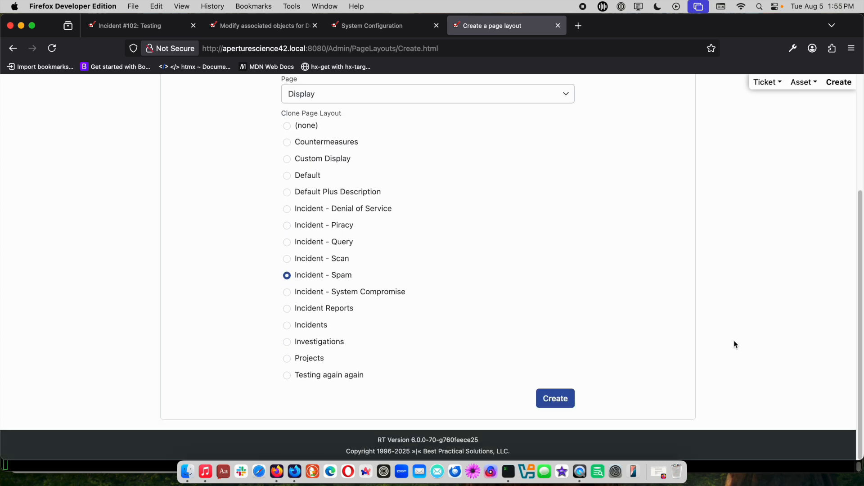
click(556, 398)
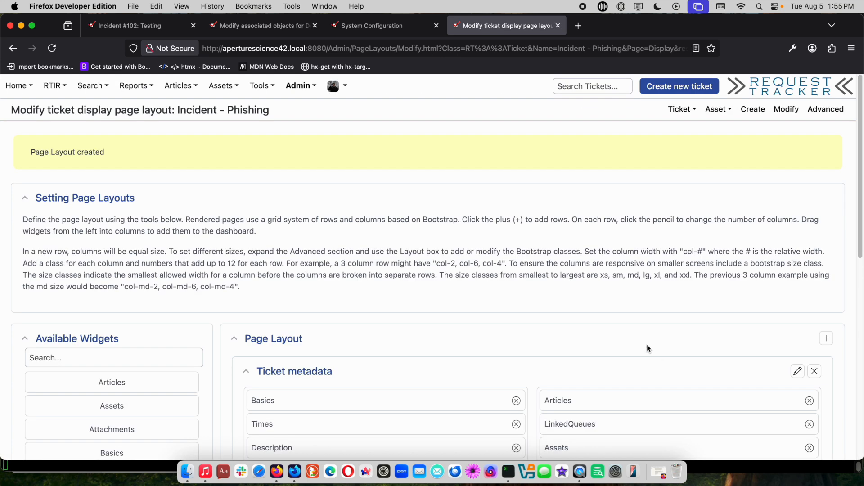
Step: Check which grouping the first CustomFieldCustomGroupings widget under Ticket metadata uses, leaving its settings unmodified
scroll(652, 356, down, 2)
scroll(647, 347, down, 4)
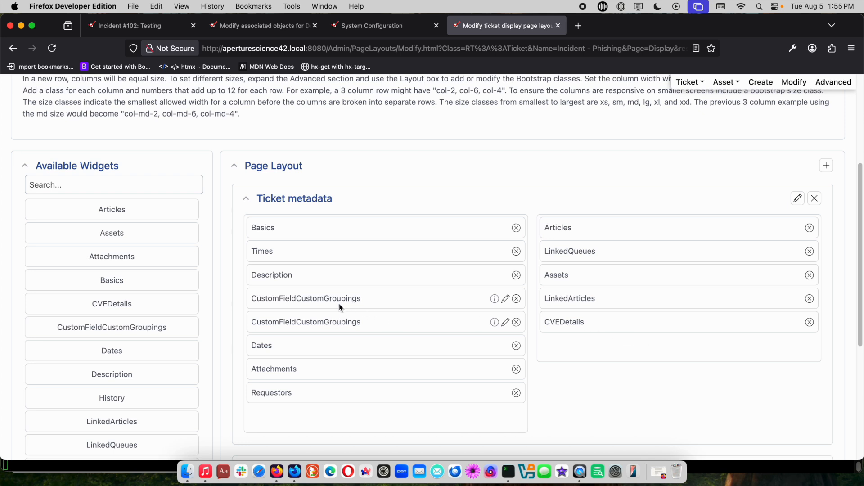
click(506, 299)
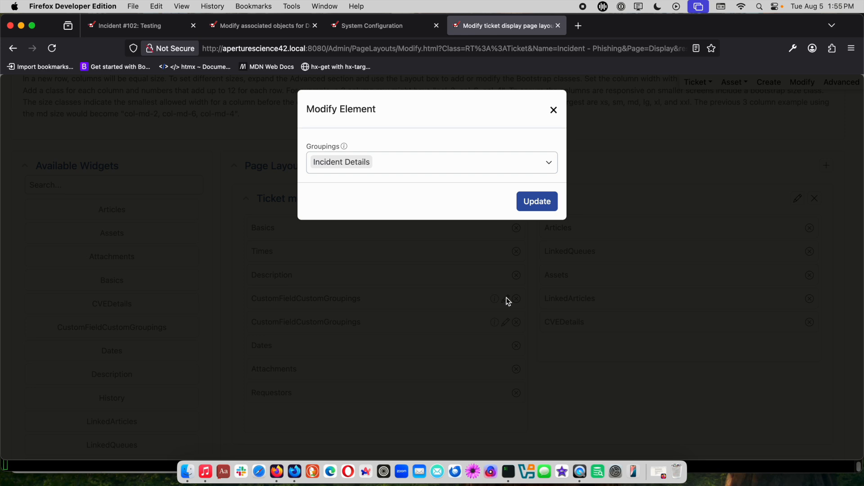
click(553, 110)
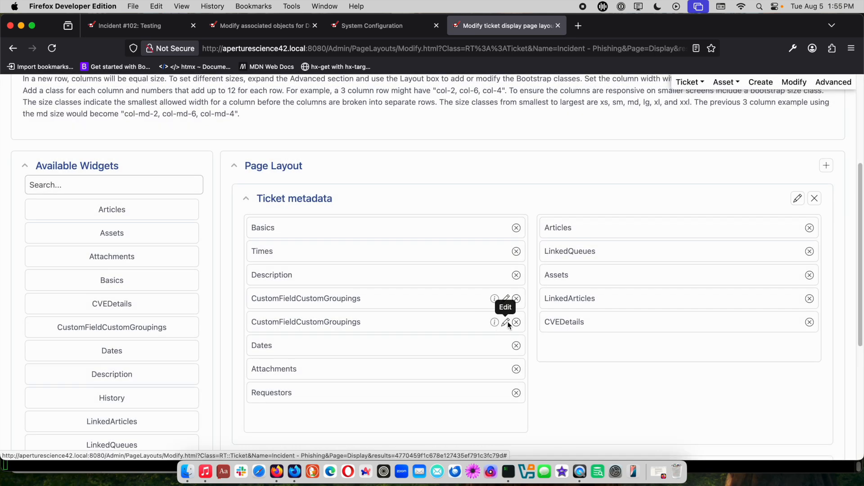
Step: Set the grouping of the second CustomFieldCustomGroupings widget under Ticket metadata to Phishing, and save the page layout
click(506, 322)
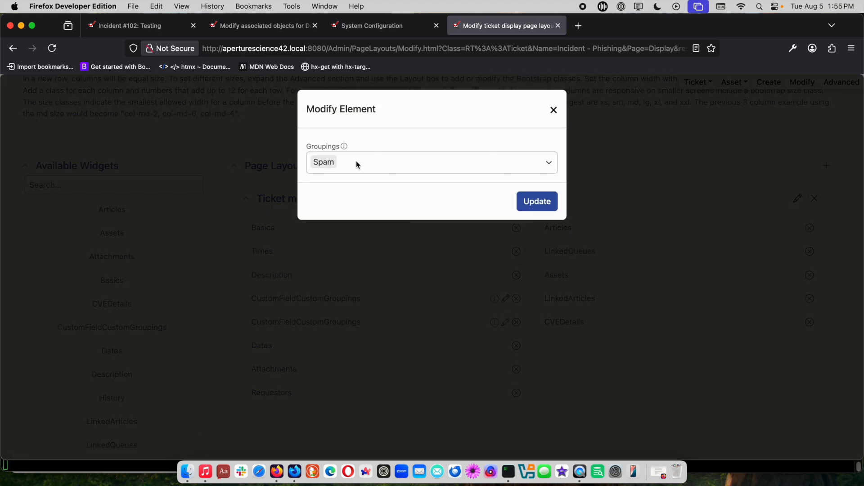
click(330, 162)
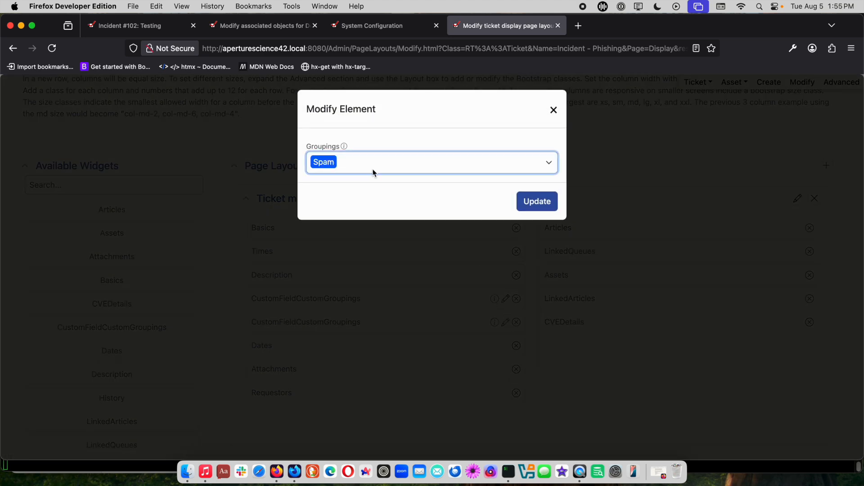
key(BackSpace)
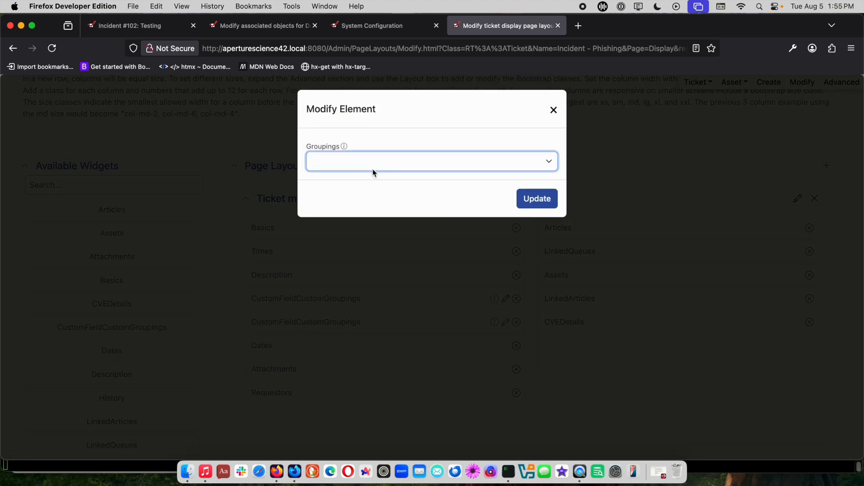
click(372, 166)
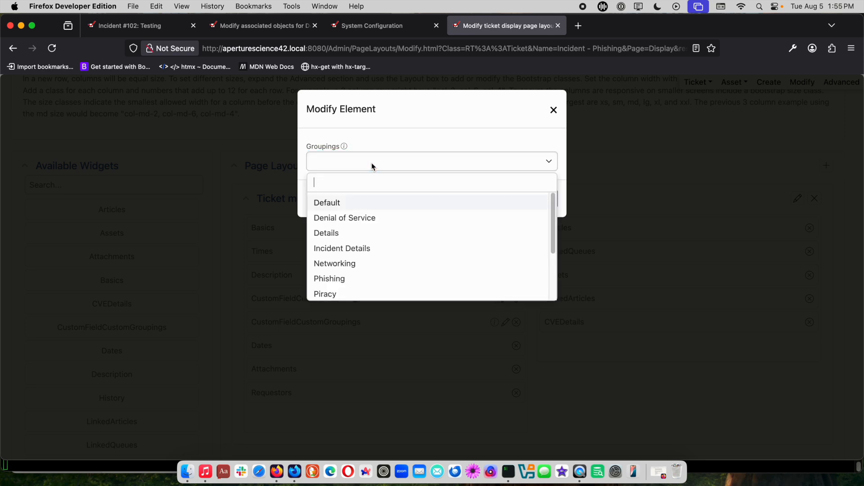
click(340, 279)
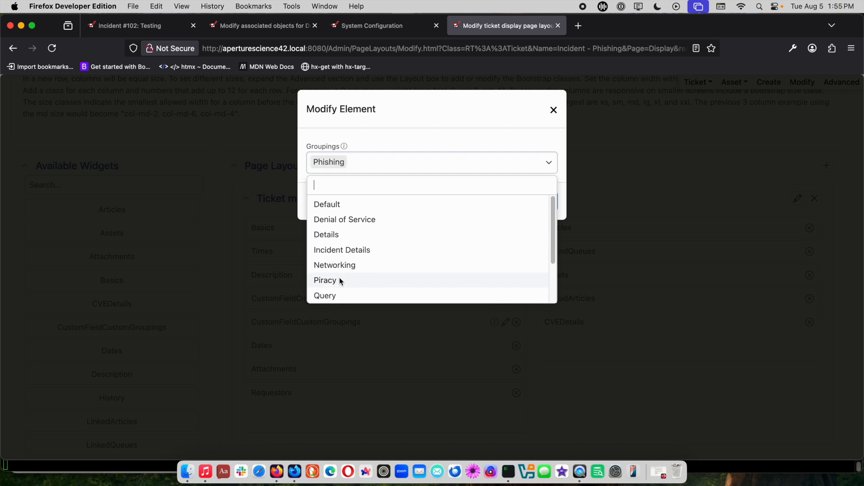
click(469, 119)
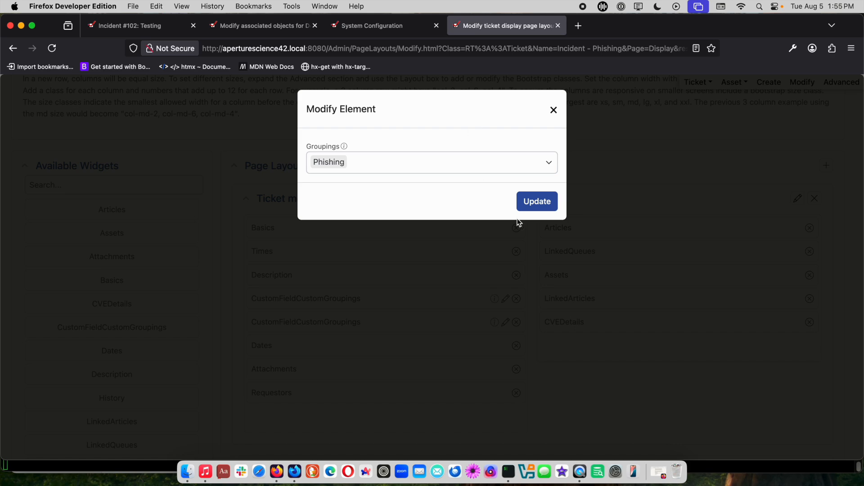
click(532, 205)
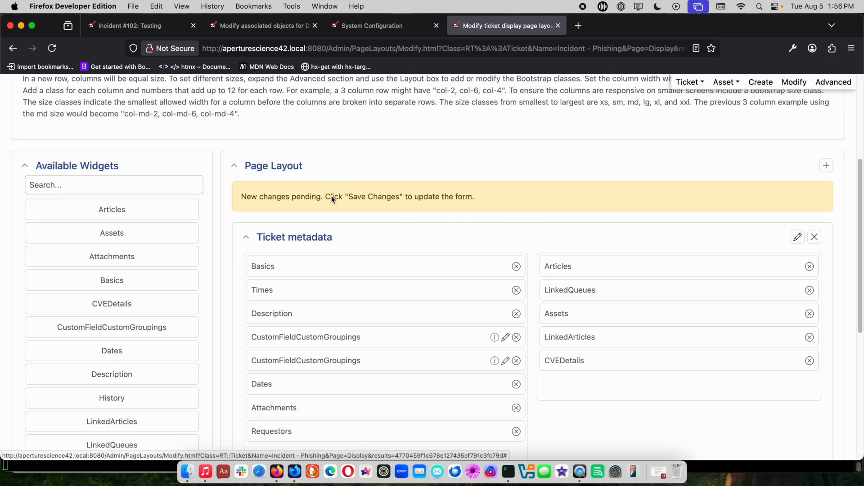
scroll(532, 263, down, 6)
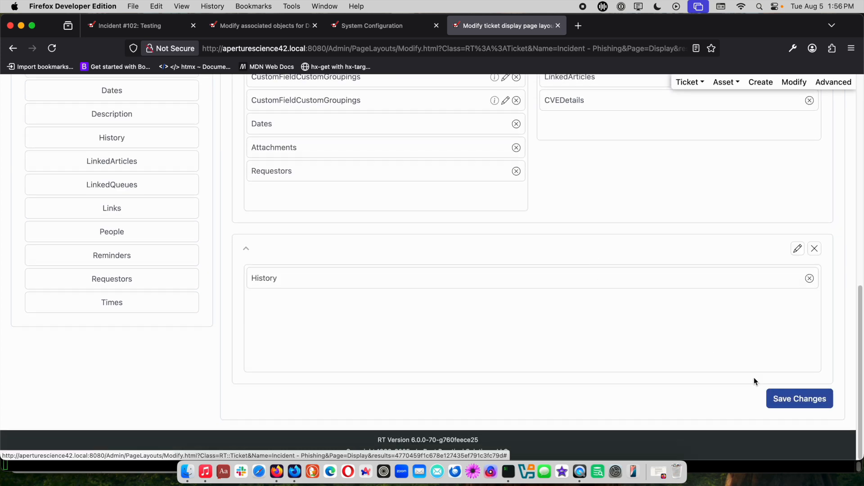
click(768, 401)
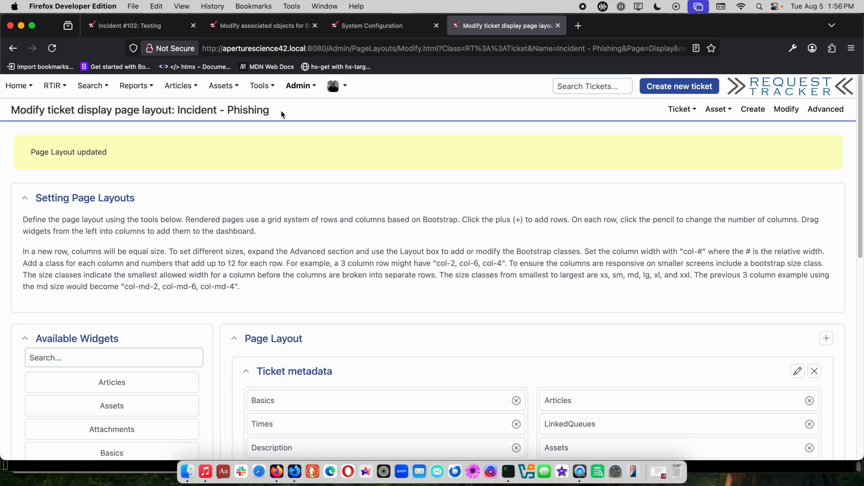
Step: Open the Classification custom field for editing from the ticket custom fields of the Incidents queue
mouse_move(302, 86)
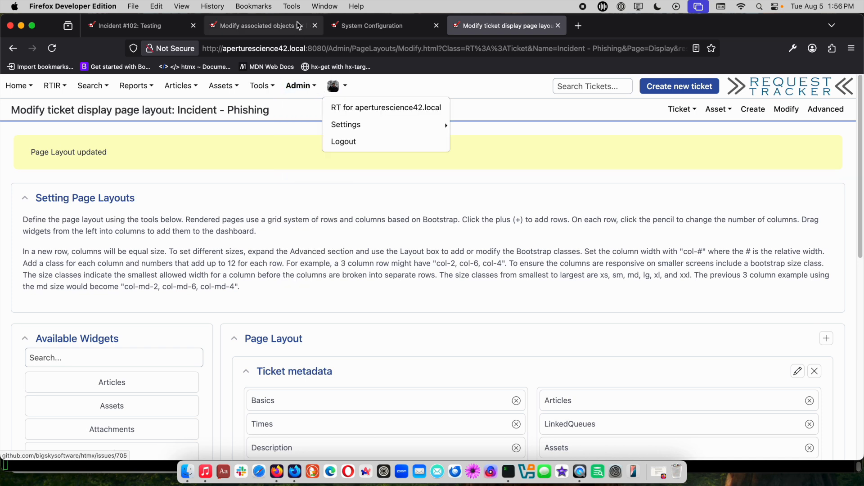
mouse_move(310, 140)
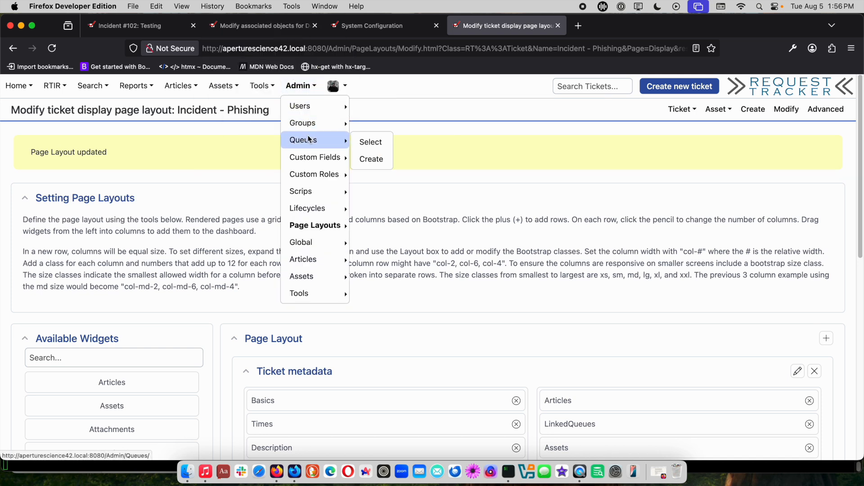
click(366, 142)
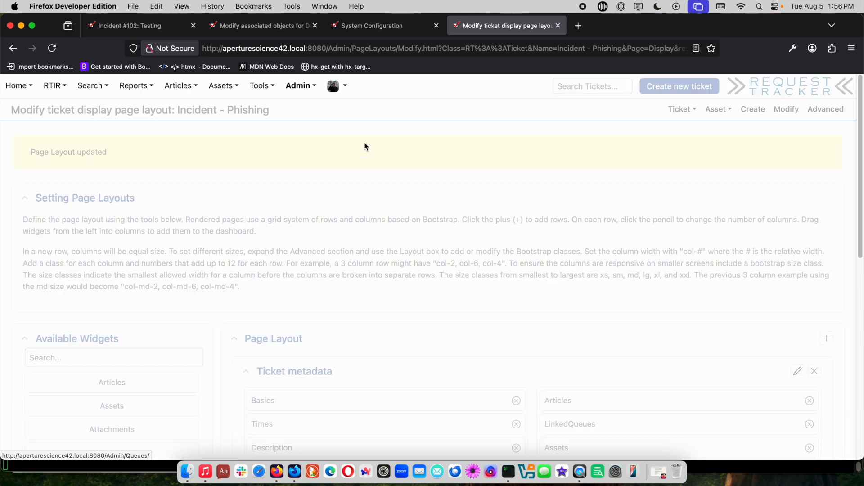
scroll(295, 244, down, 3)
scroll(289, 243, down, 1)
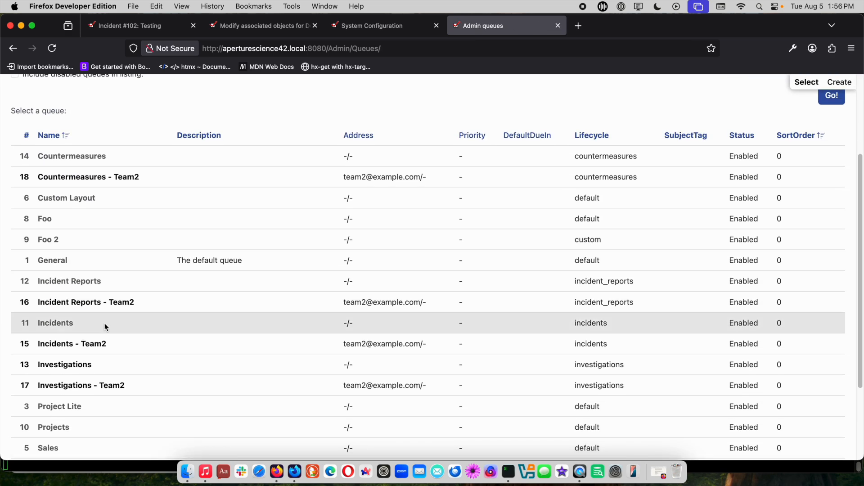
click(55, 323)
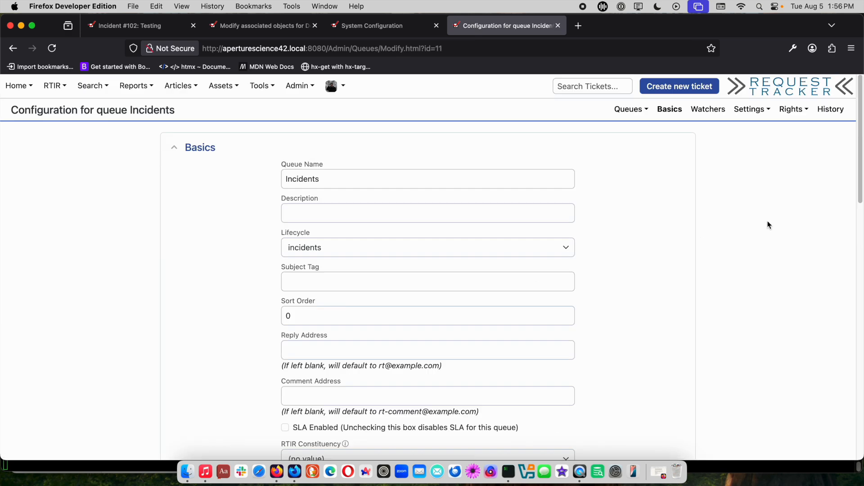
mouse_move(752, 110)
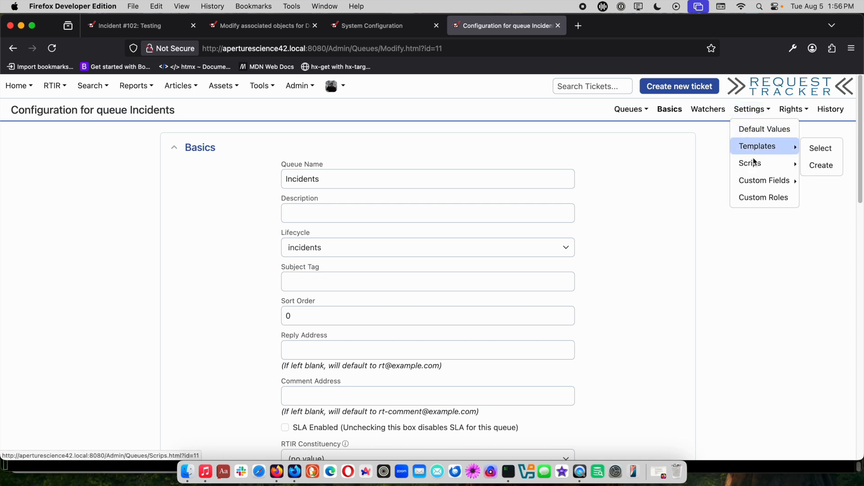
mouse_move(755, 181)
click(716, 181)
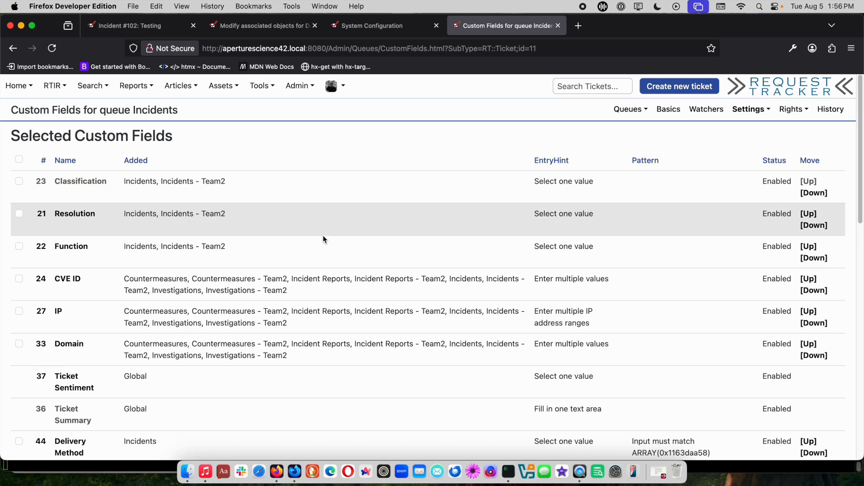
click(76, 182)
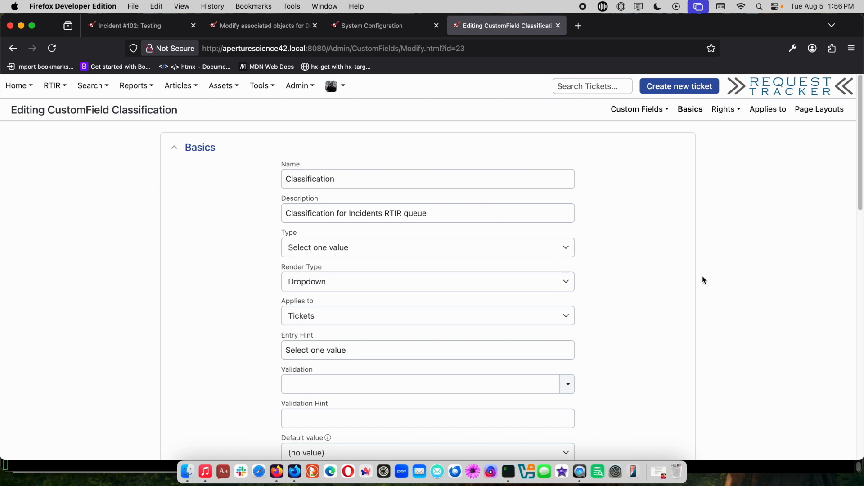
Step: Add a value named "Phishing" to the Classification custom field
scroll(764, 282, down, 15)
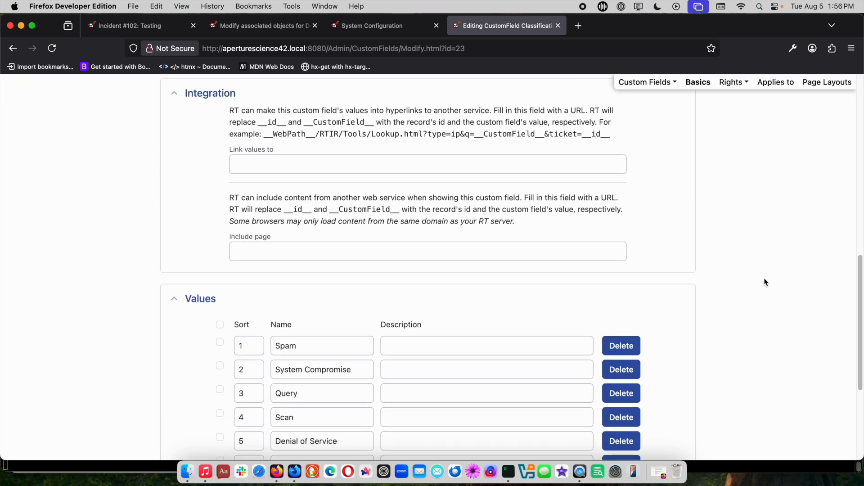
click(365, 404)
text(Phi)
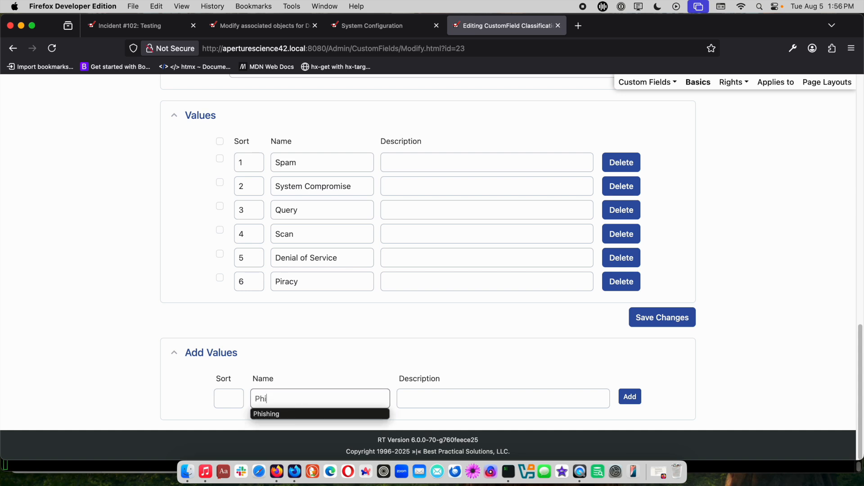
click(378, 414)
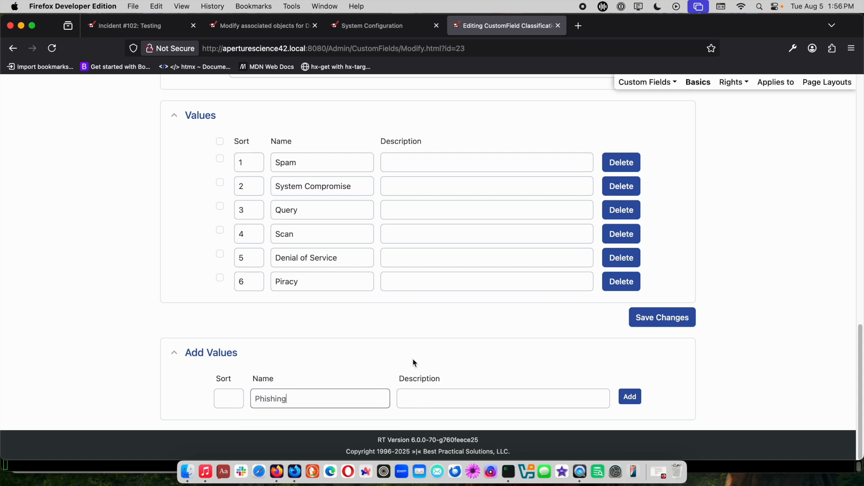
click(625, 402)
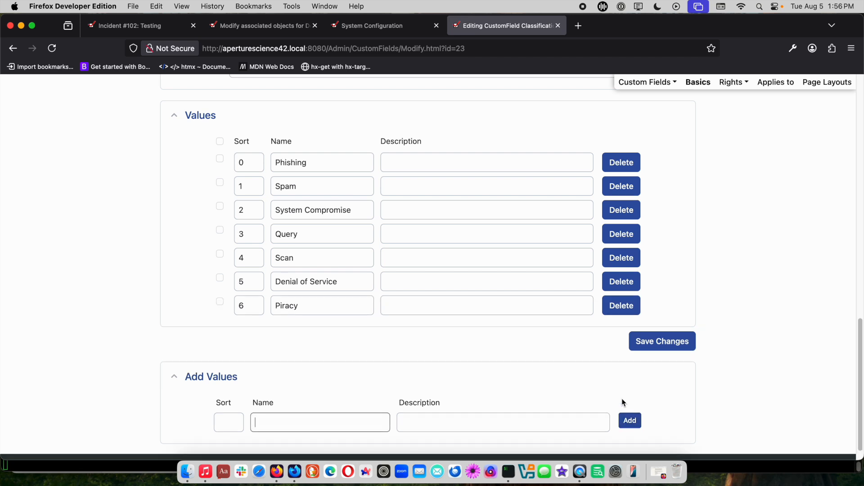
Step: Set the sort order of the Phishing value to 7, save the custom field, and check the order of its values
double_click(249, 161)
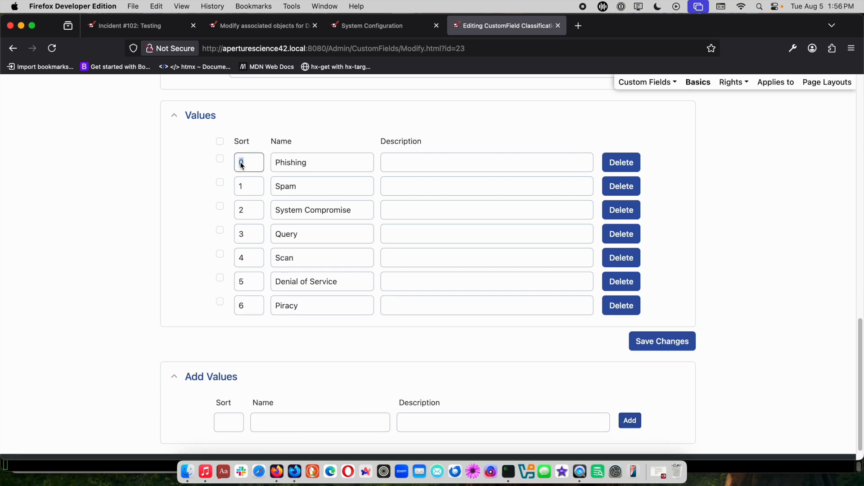
text(7)
click(667, 339)
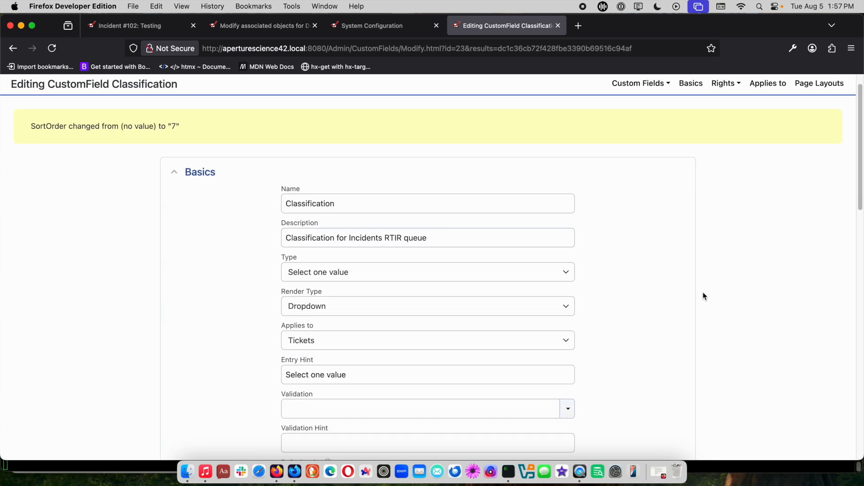
scroll(704, 295, down, 15)
scroll(705, 291, down, 3)
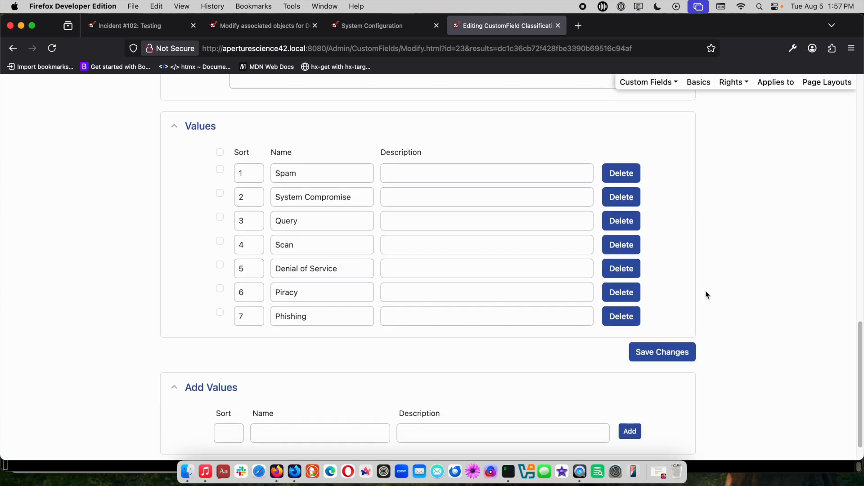
Step: In the Classification field's page layouts, assign "Incident - Phishing" as the display layout for the Phishing value and save the changes
scroll(801, 228, up, 15)
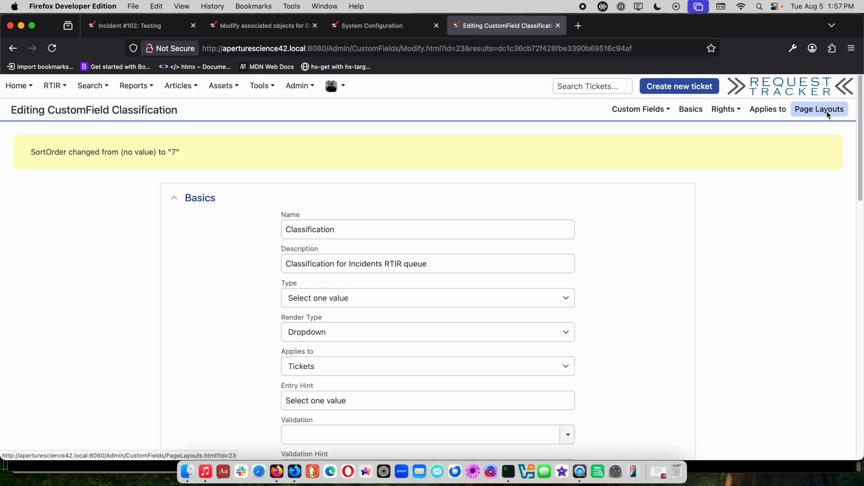
click(827, 112)
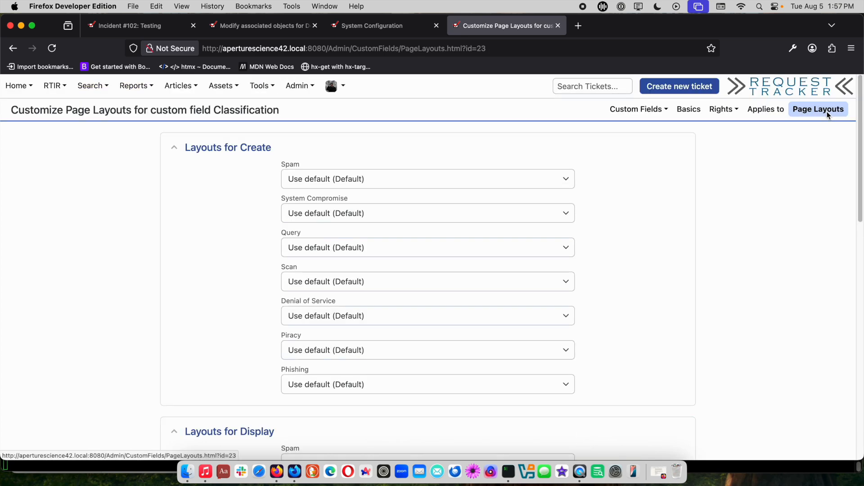
scroll(749, 177, down, 1)
scroll(700, 202, down, 10)
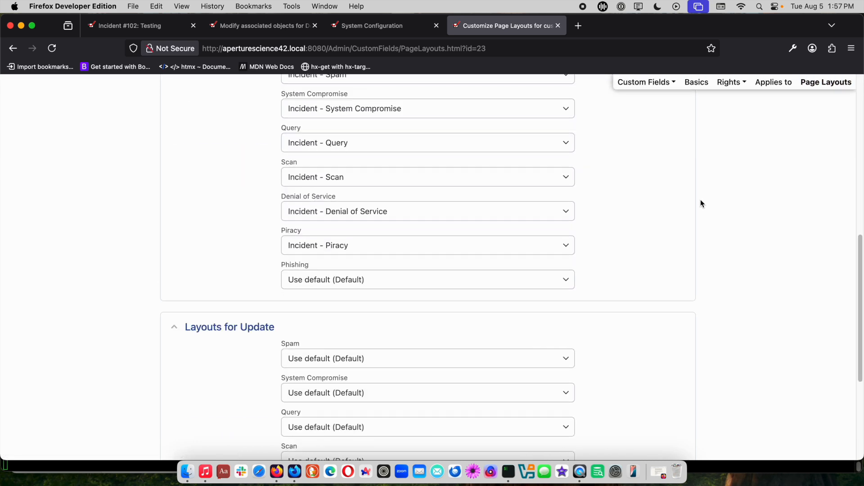
scroll(699, 203, up, 6)
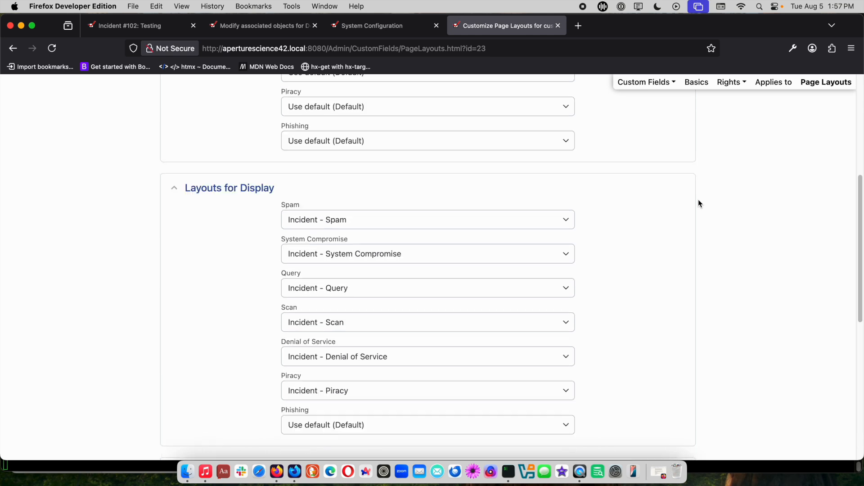
scroll(699, 204, down, 2)
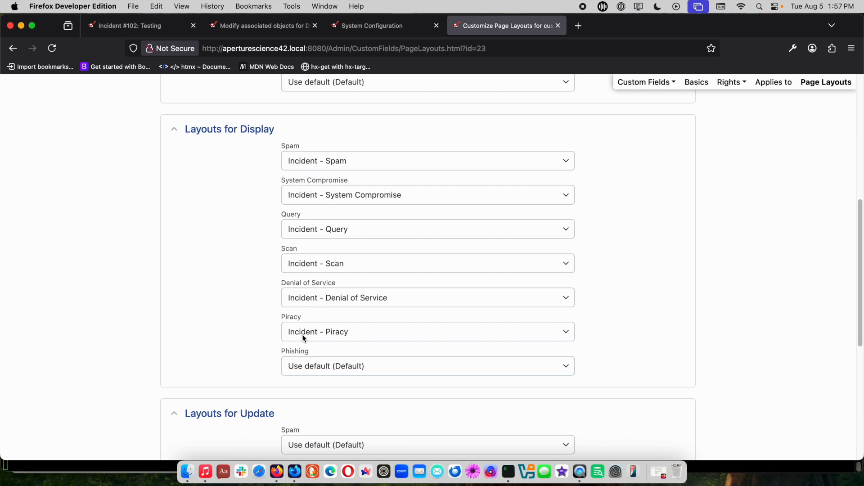
click(502, 365)
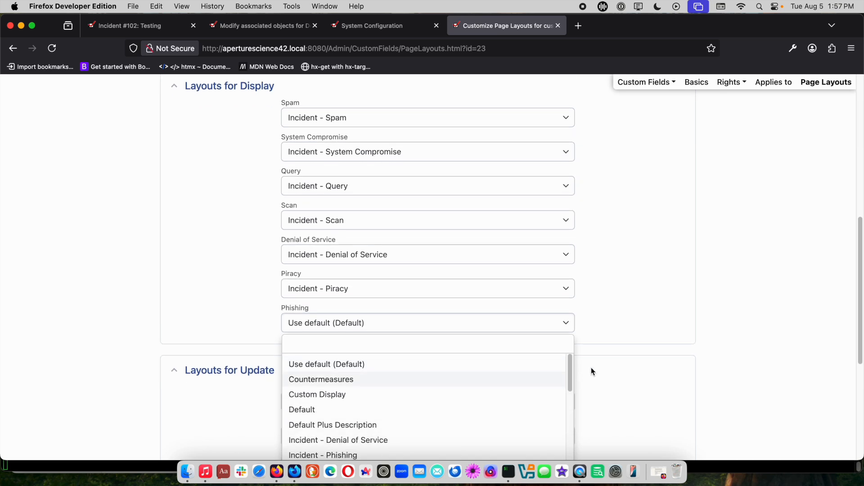
scroll(760, 350, down, 3)
scroll(530, 293, down, 2)
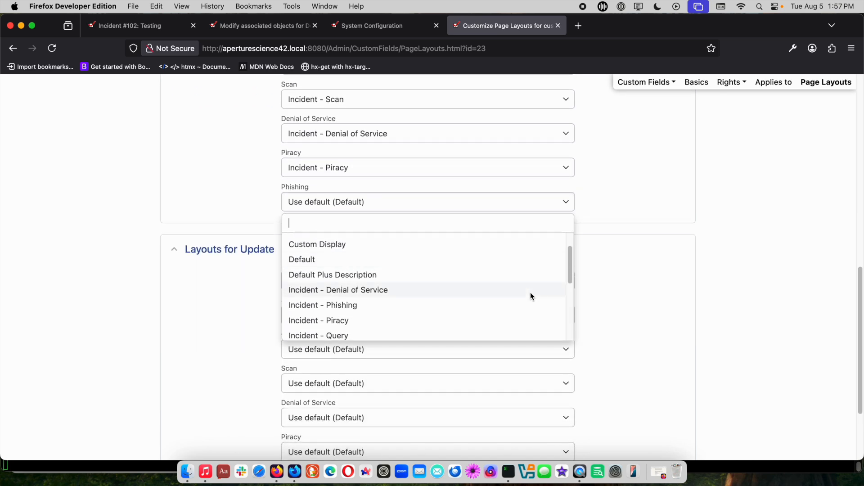
click(310, 298)
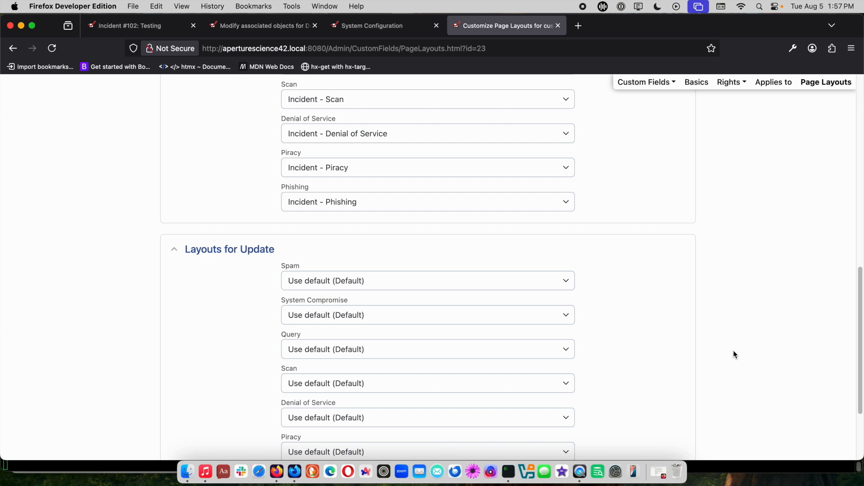
scroll(760, 367, down, 5)
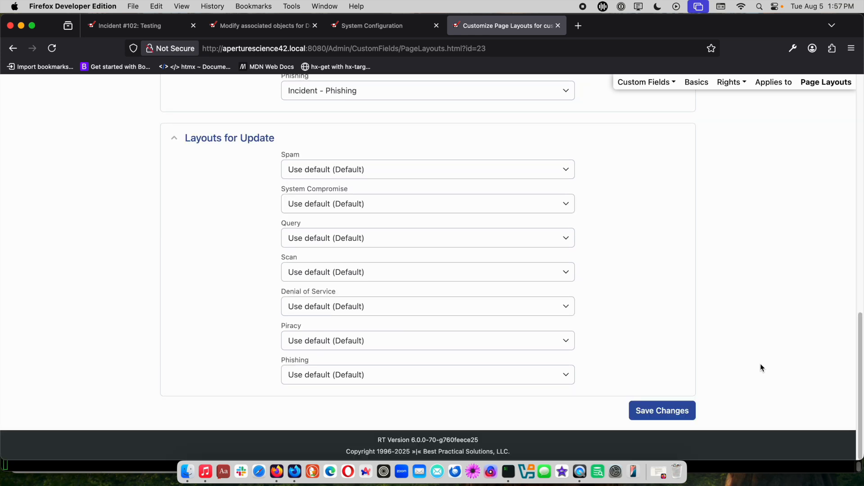
click(693, 411)
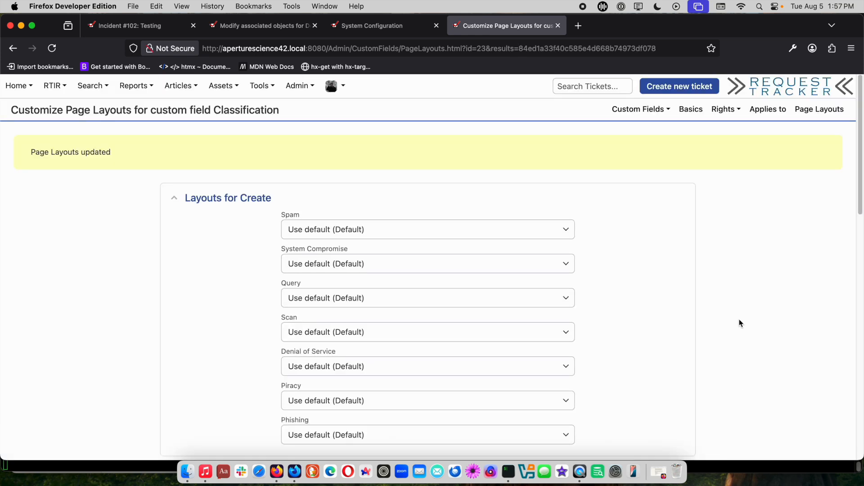
Step: Reload the display page of incident #102, set Classification to Phishing in its Incident Details, and save the change
click(112, 22)
click(648, 109)
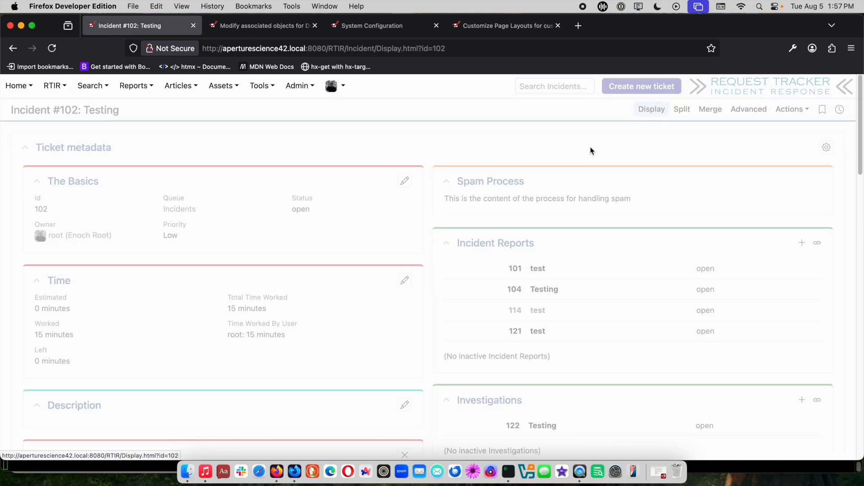
scroll(493, 225, down, 5)
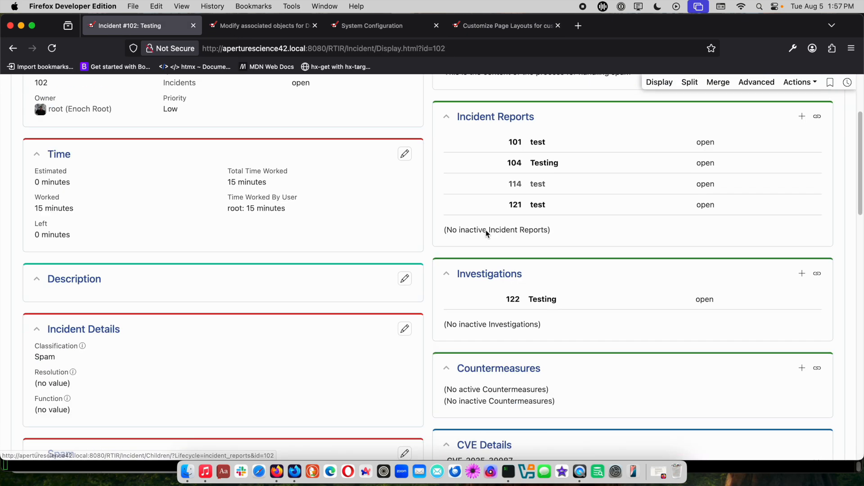
click(405, 300)
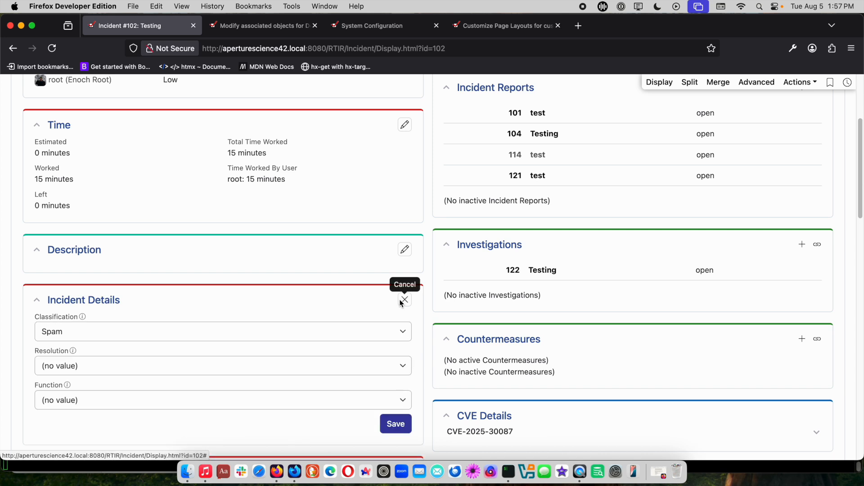
scroll(398, 304, down, 2)
click(286, 294)
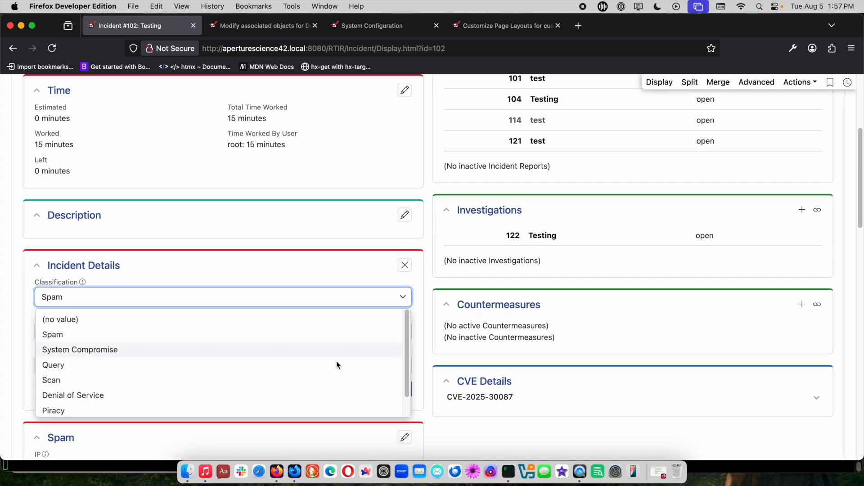
scroll(338, 360, down, 1)
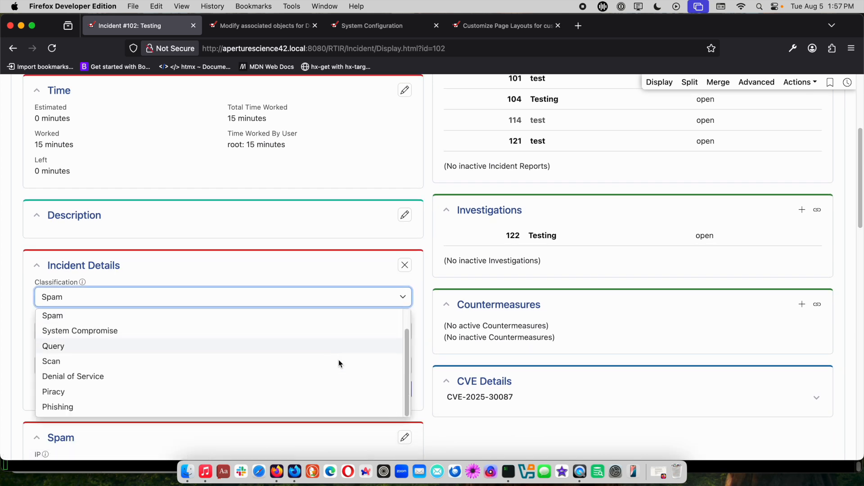
click(77, 409)
click(389, 392)
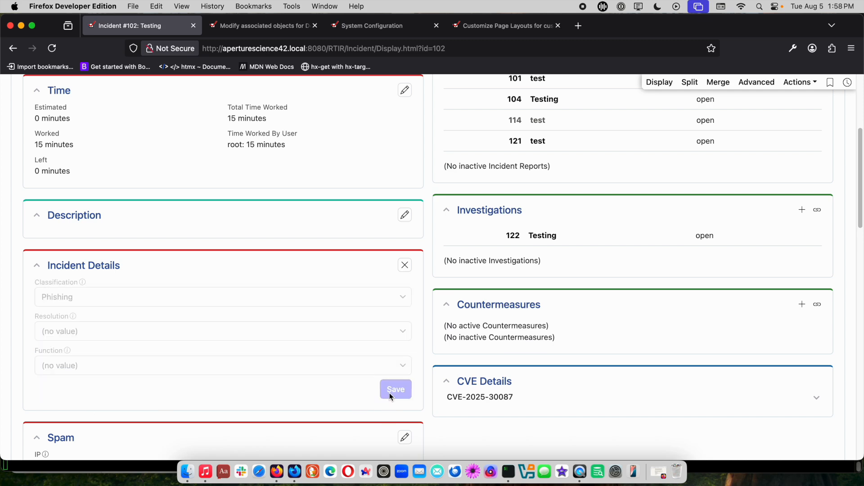
Step: Review the incident's display page, checking the Incident Details and the Domain and Delivery Method fields in the Phishing section
scroll(590, 349, down, 5)
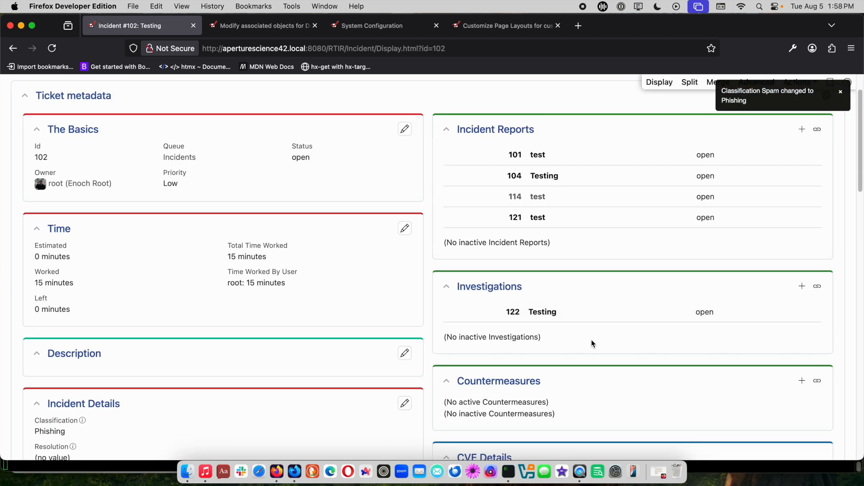
scroll(592, 344, down, 3)
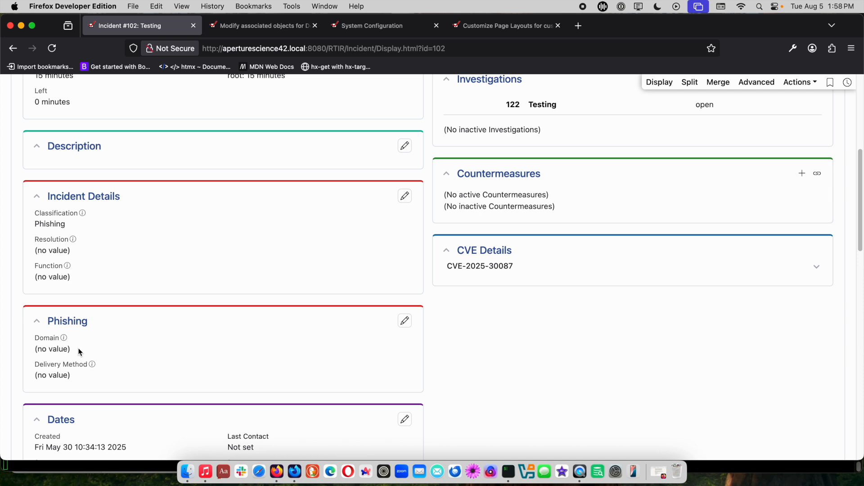
scroll(171, 325, up, 4)
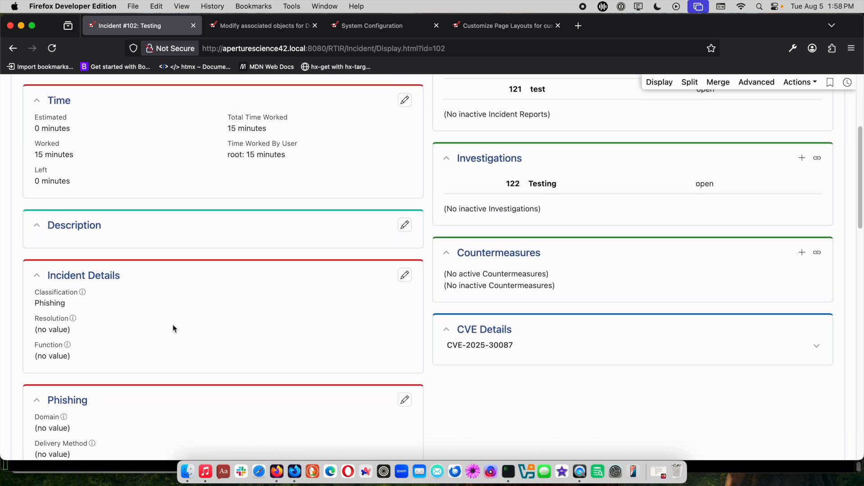
scroll(174, 328, up, 9)
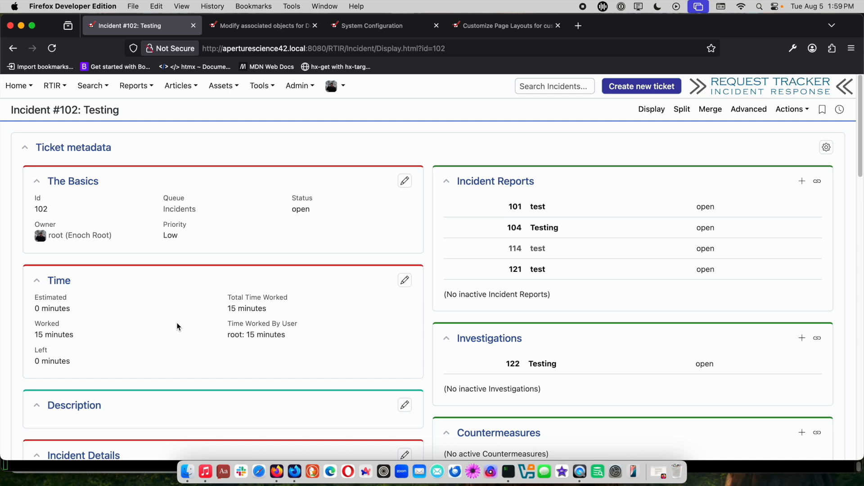
click(582, 7)
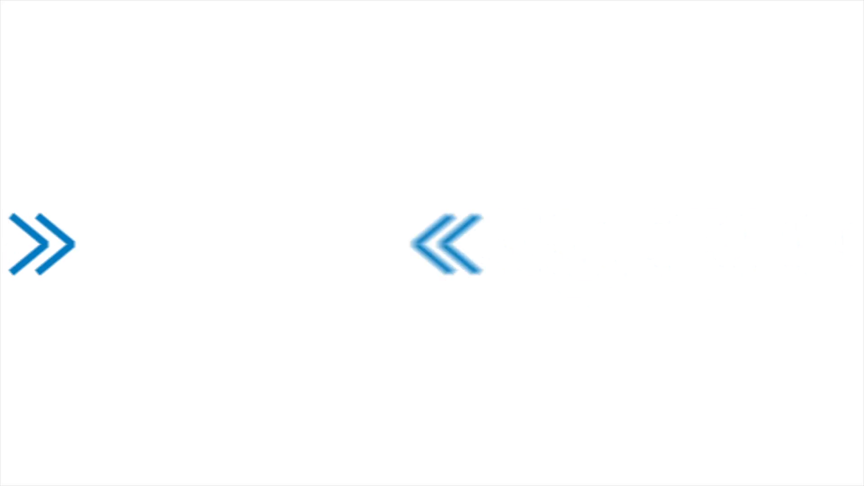